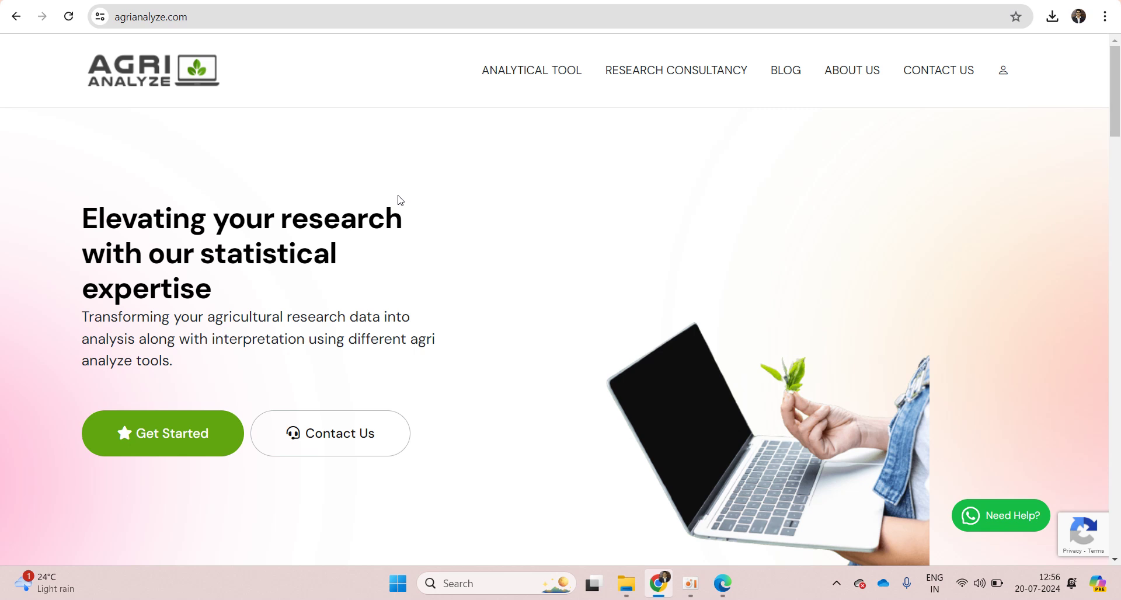
Step: Open Pearson Correlation from Analytical Tool > Correlation and Regression Analysis
mouse_move(508, 98)
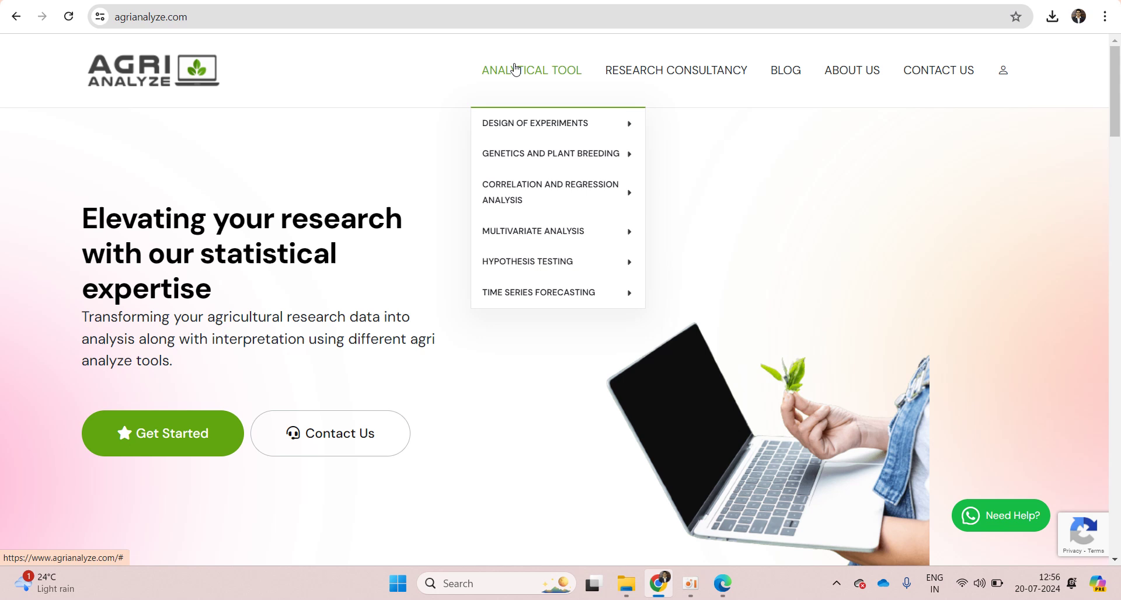
mouse_move(501, 193)
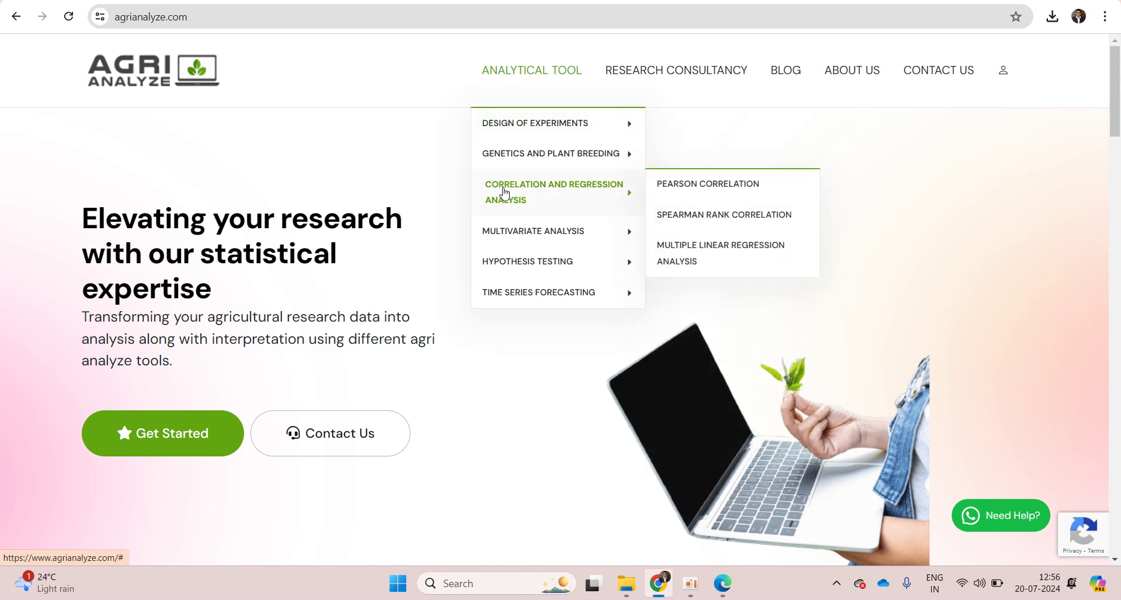
left_click(677, 191)
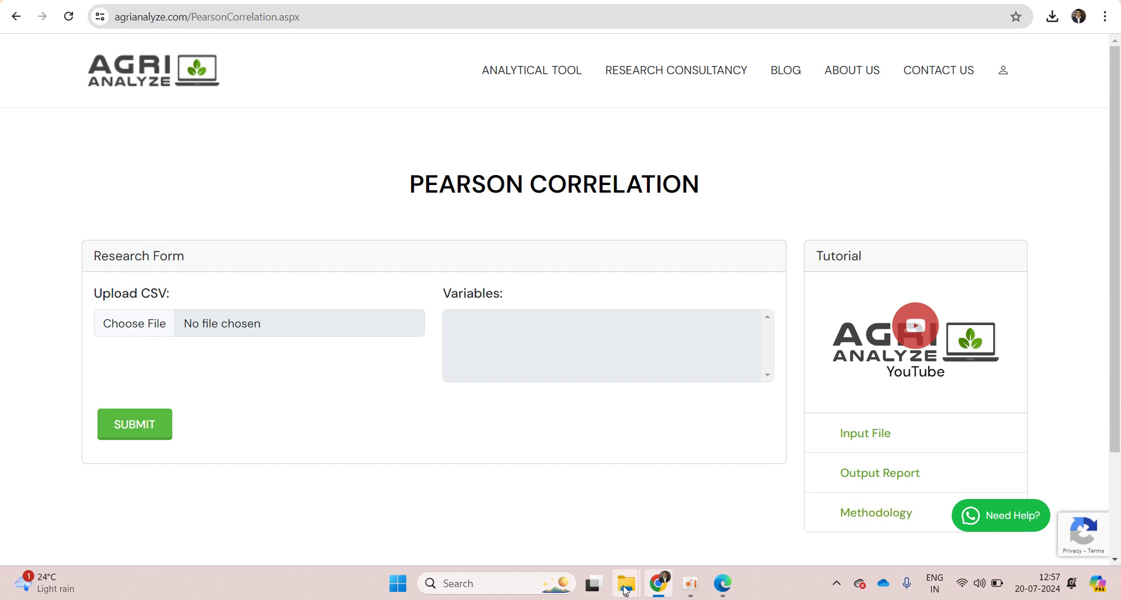
Step: Open correlation_data_agrianalyze from the Downloads folder in Excel
mouse_move(625, 593)
left_click(617, 530)
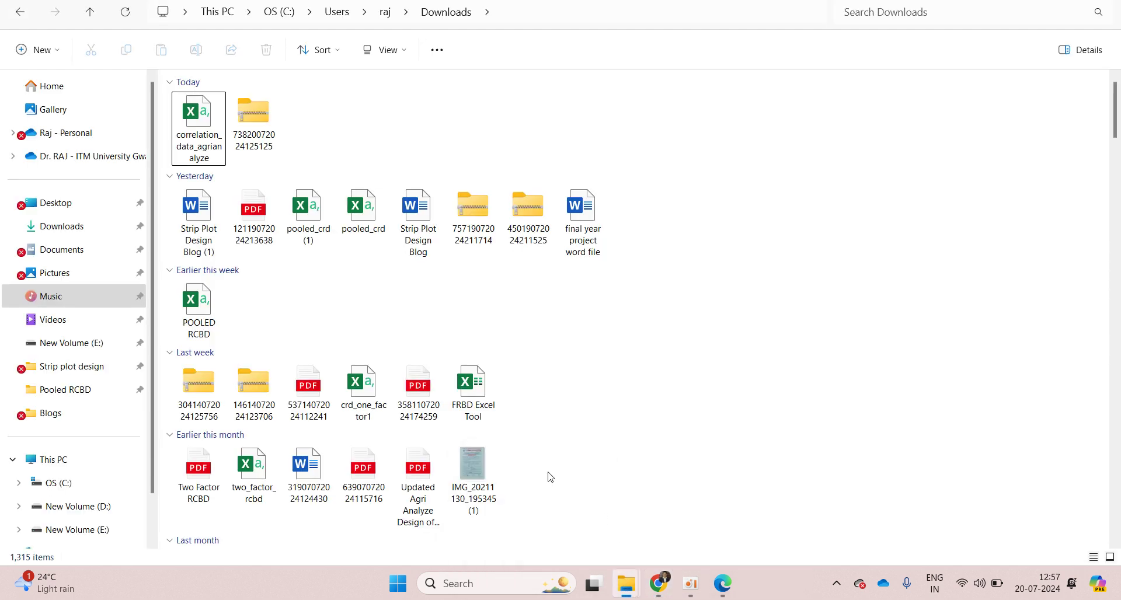
double_click(199, 149)
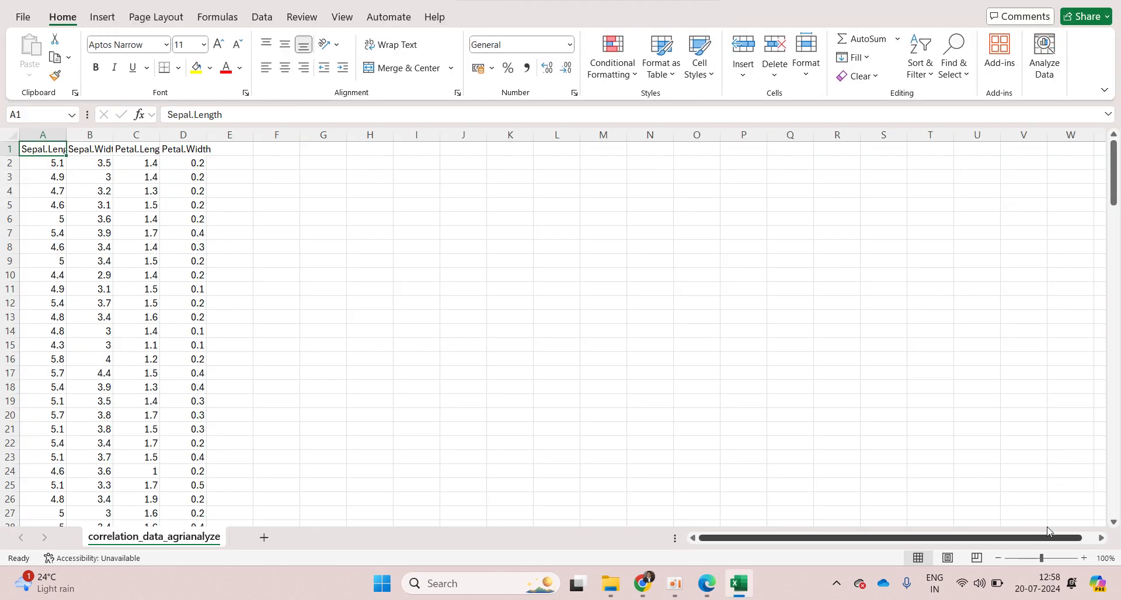
Step: Zoom the sheet to 170% and autofit columns A–D to their headers
left_click(1084, 558)
left_click(1084, 558)
left_click(1084, 558)
left_click(1083, 558)
left_click(1084, 558)
left_click(1084, 558)
left_click(1083, 559)
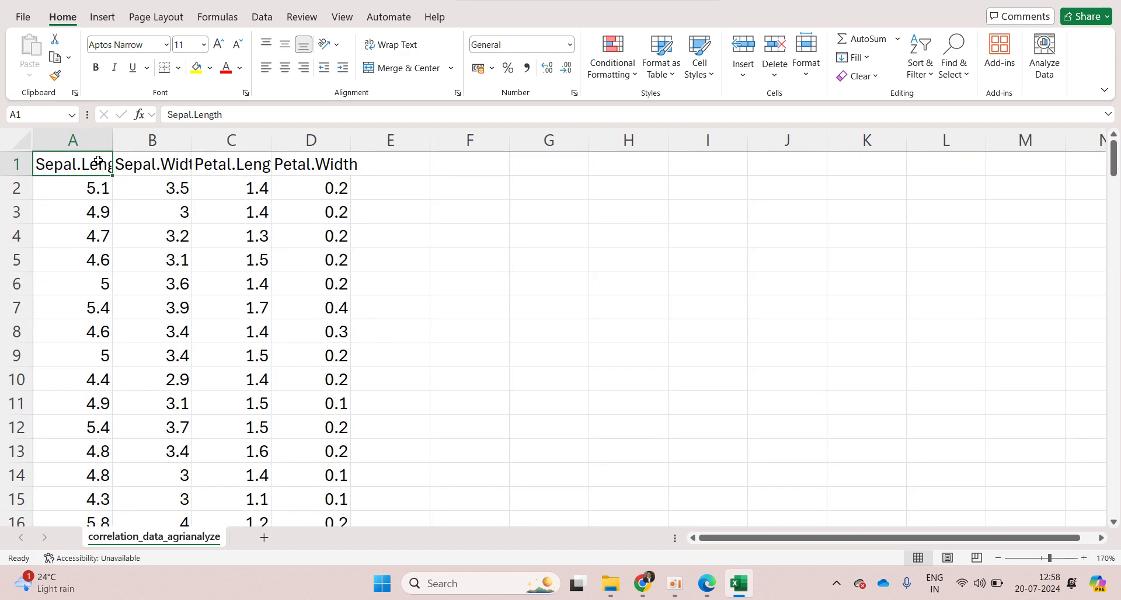
double_click(112, 141)
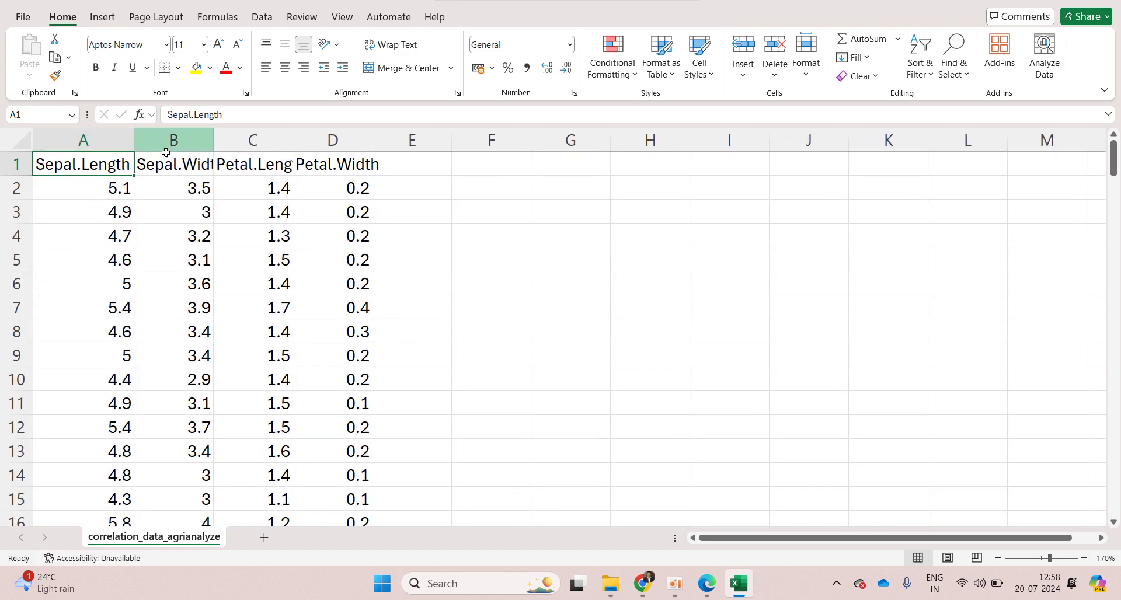
double_click(213, 141)
double_click(309, 141)
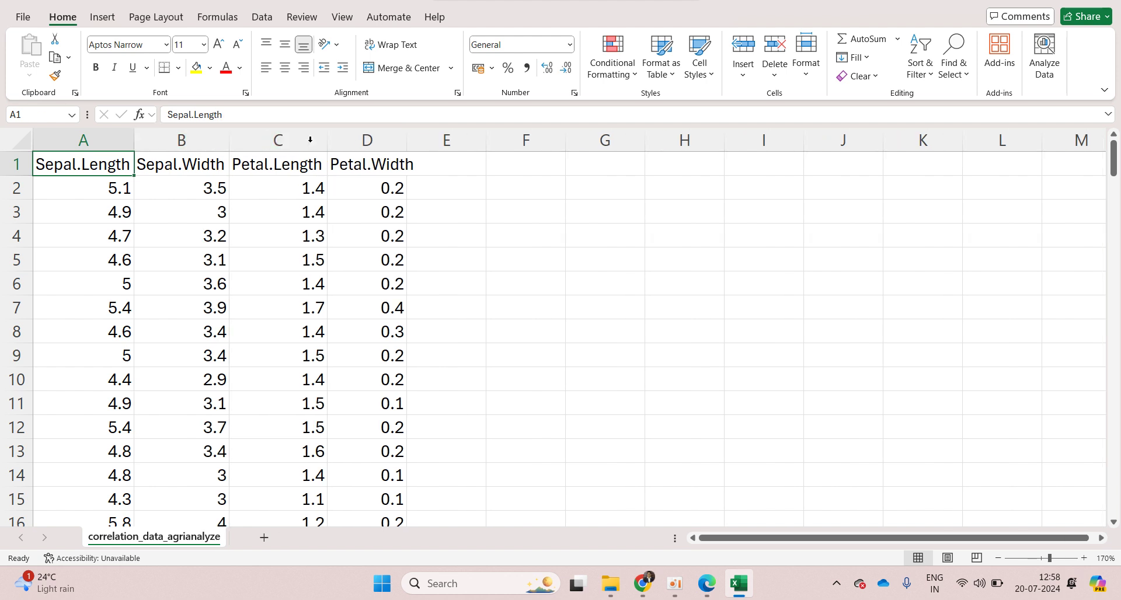
double_click(407, 141)
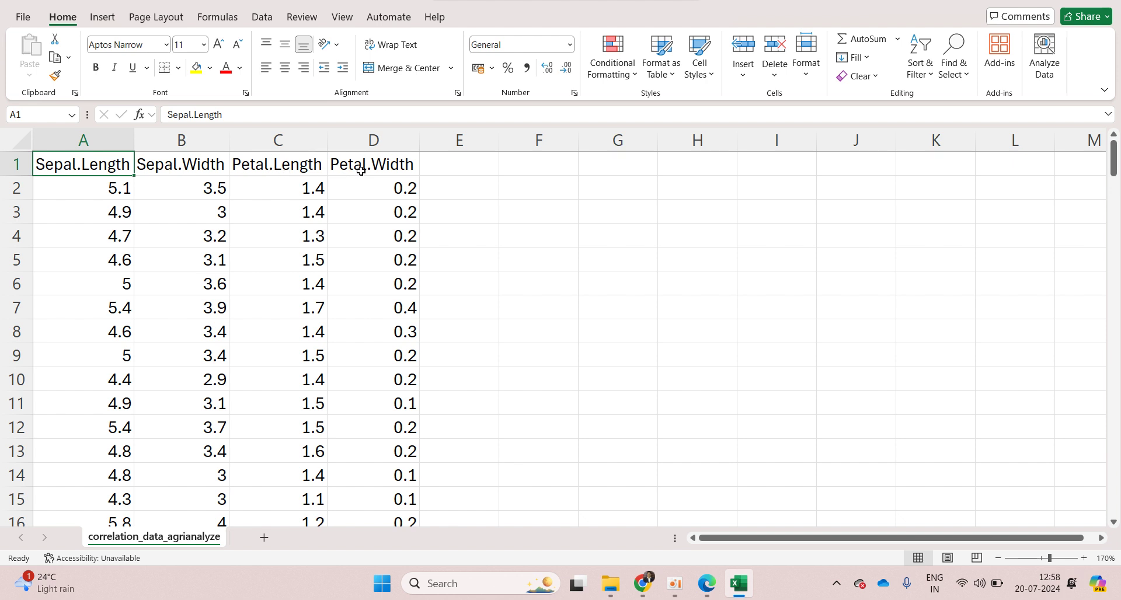
Step: Check the Sepal.Length data down to the last row, select D6, and go to the File backstage
key("ctrl+shift+Down")
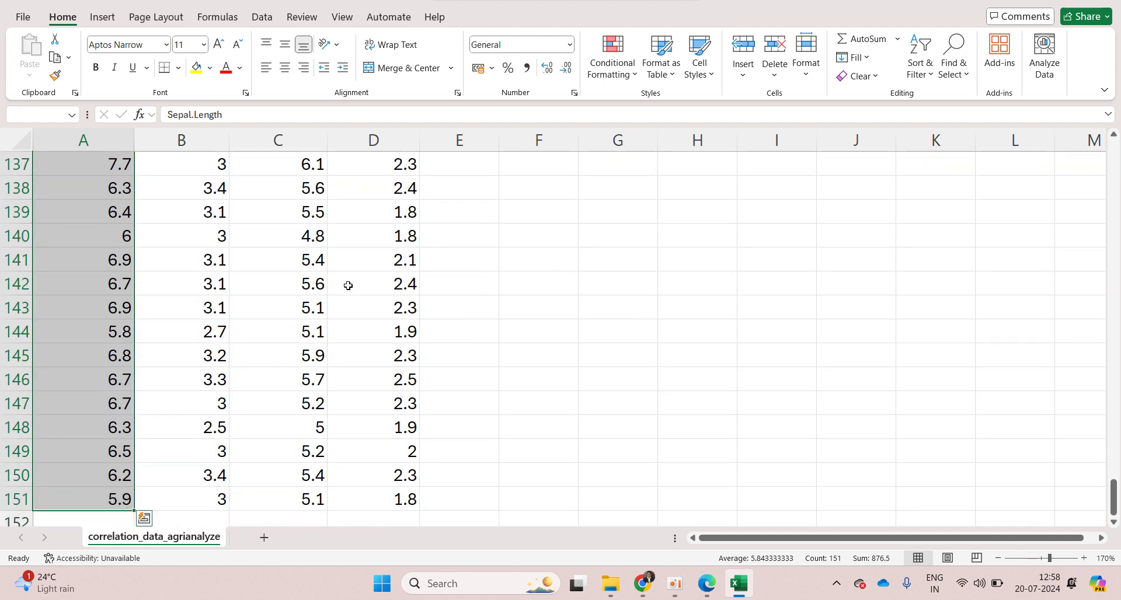
left_click_drag(1115, 494, 1115, 131)
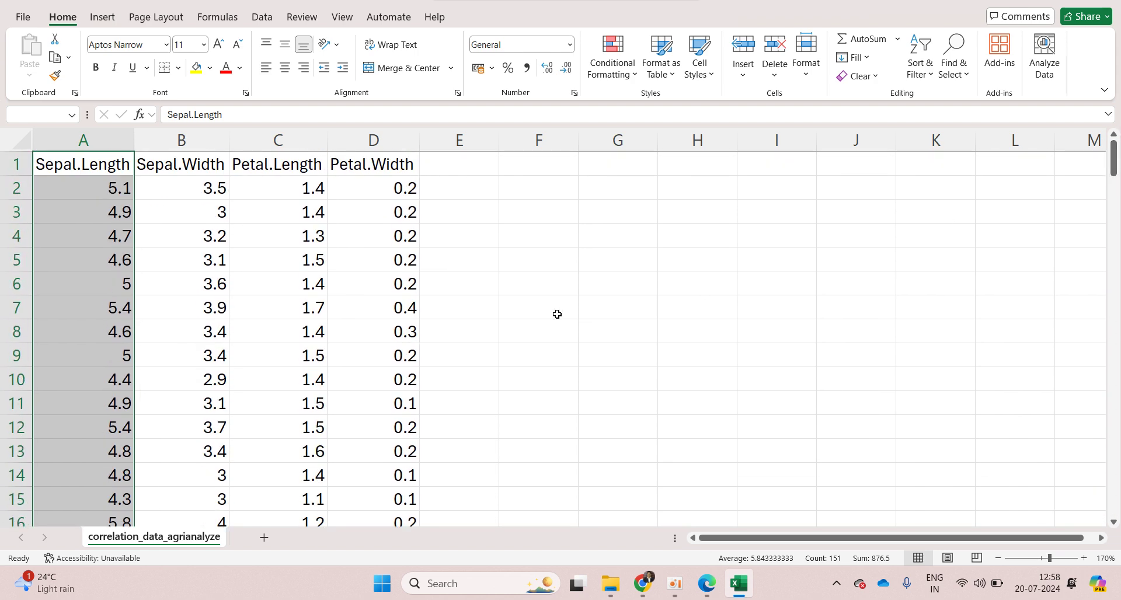
left_click(367, 292)
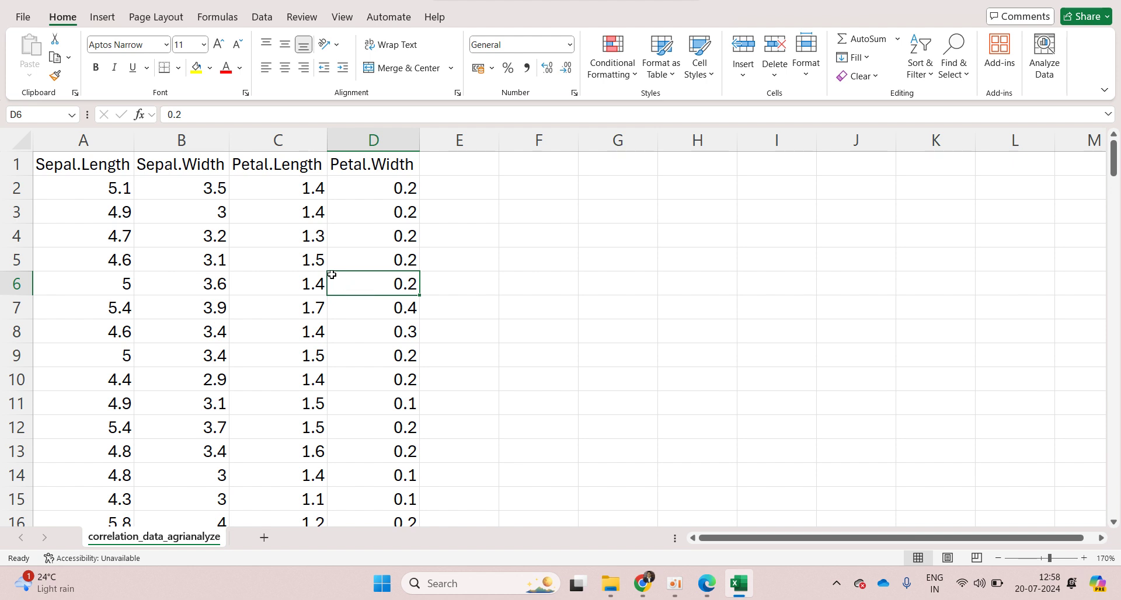
left_click(22, 19)
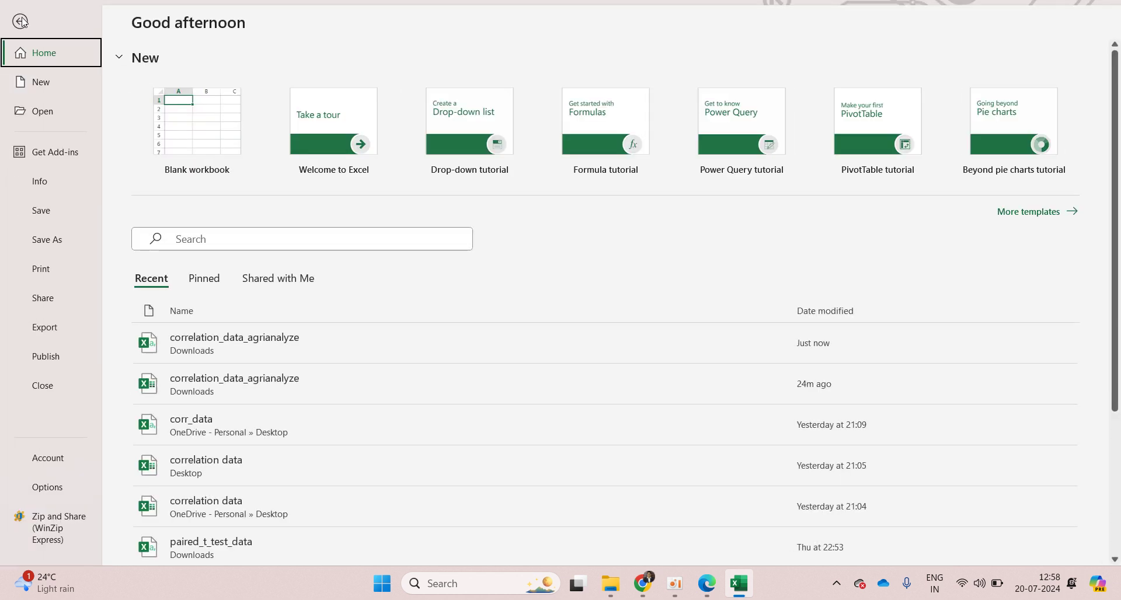
Step: Confirm in Save As that the file type is CSV UTF-8, then return to the sheet
left_click(46, 244)
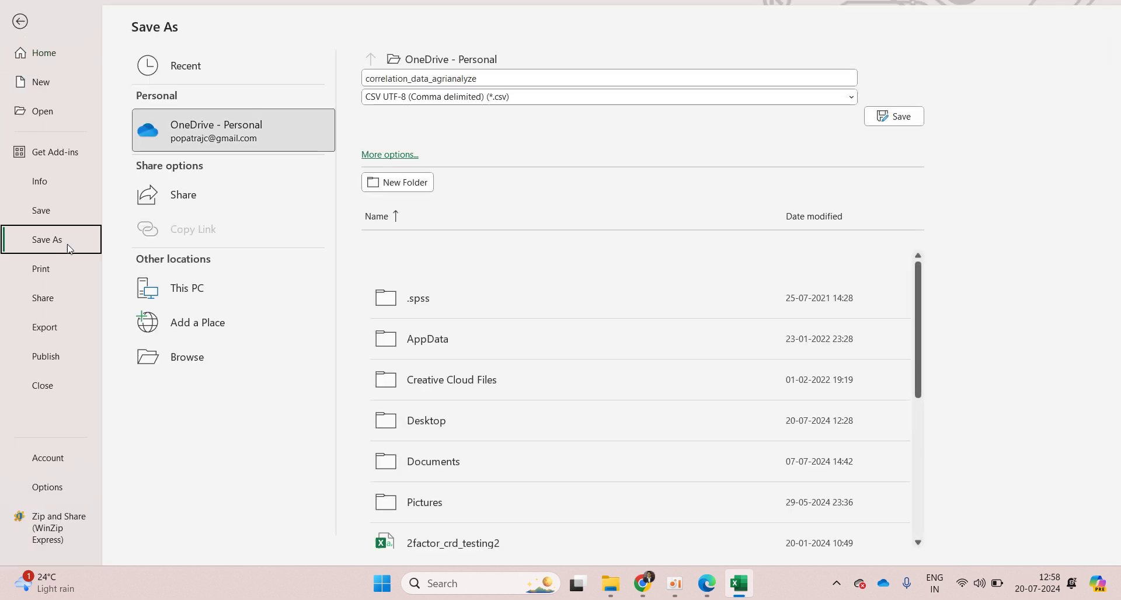
left_click(390, 98)
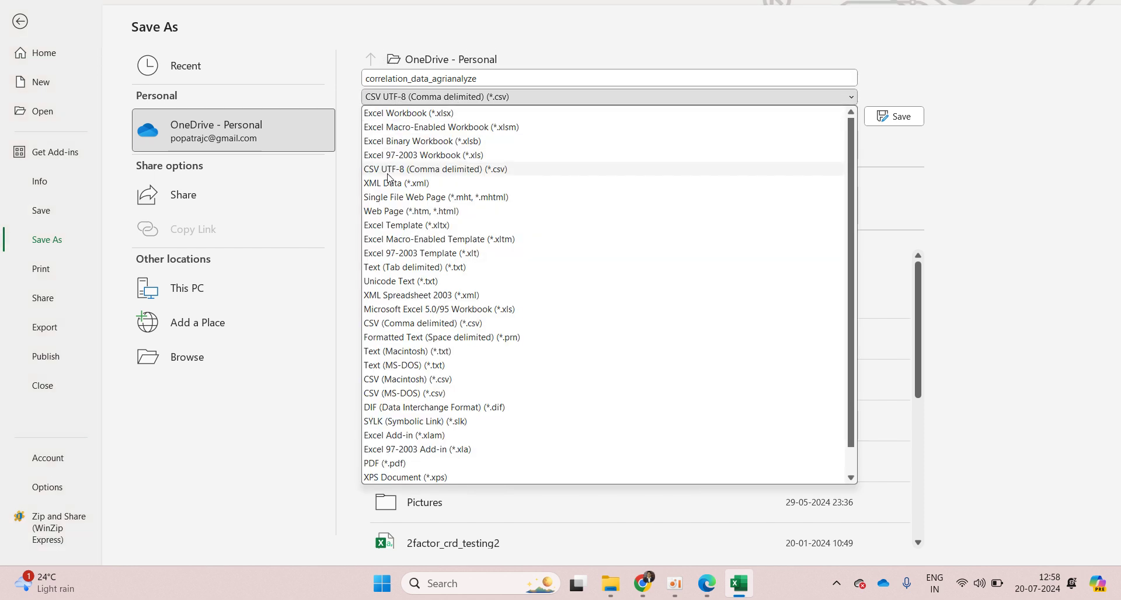
left_click(478, 171)
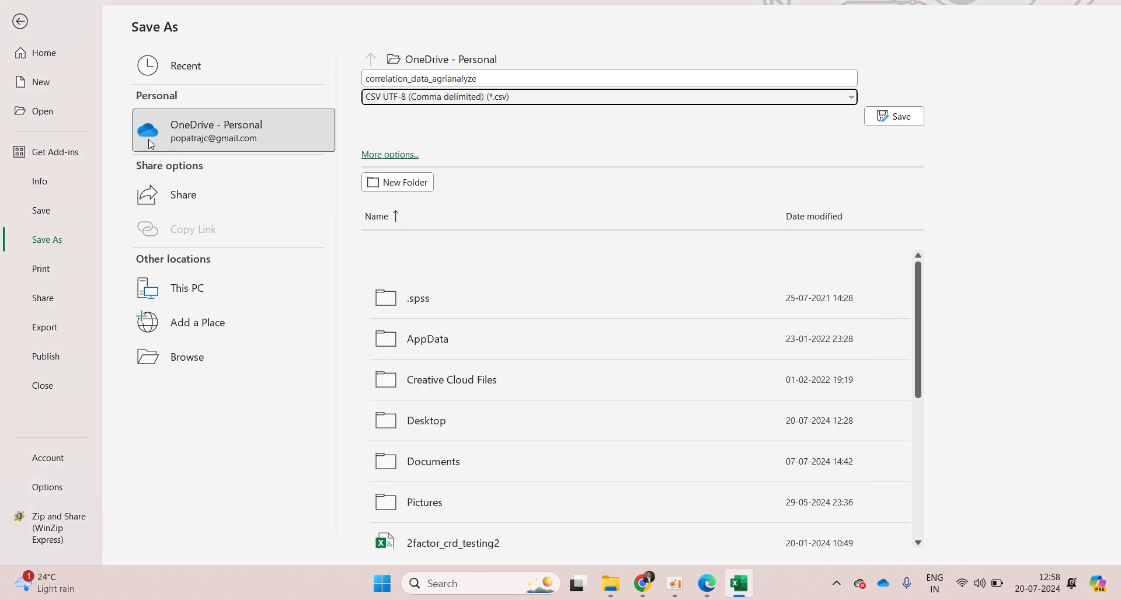
left_click(23, 22)
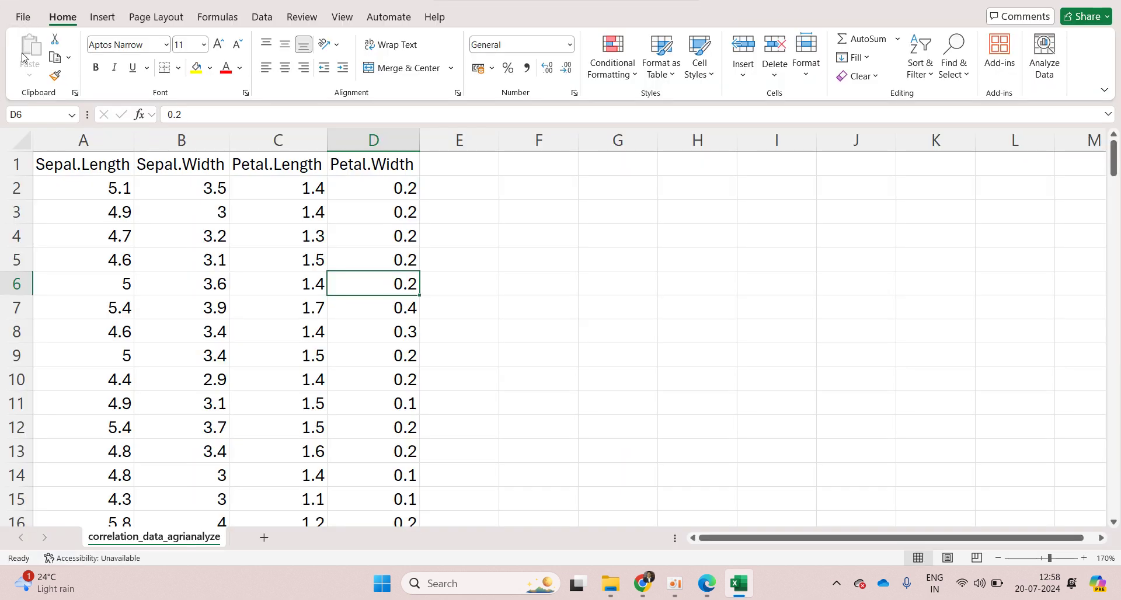
Step: Close the workbook without saving and return to the Pearson Correlation page in Chrome
left_click(400, 254)
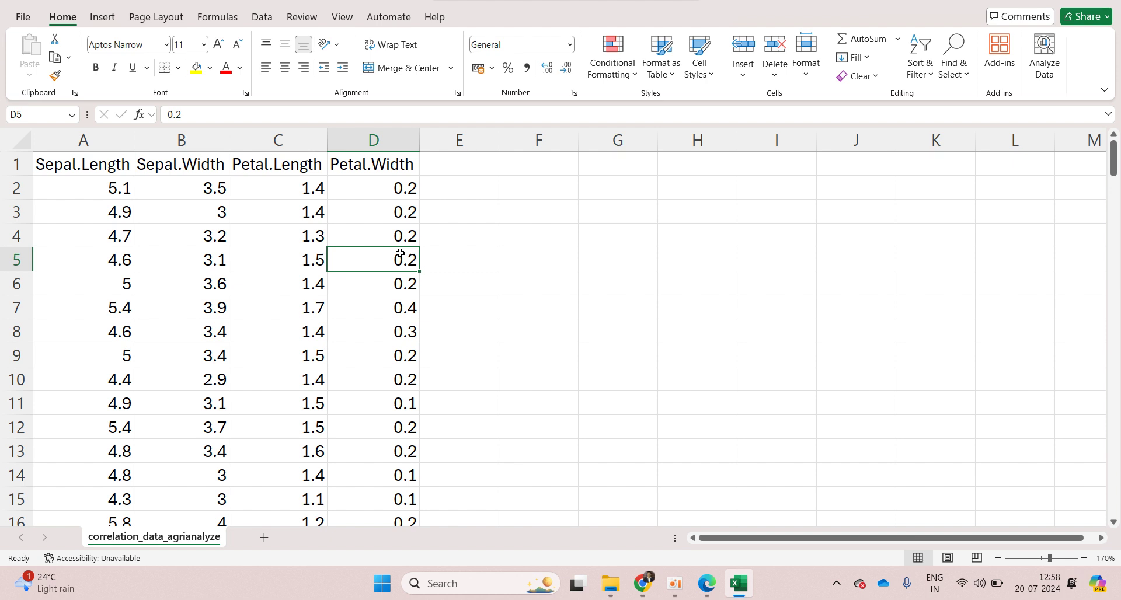
left_click(426, 170)
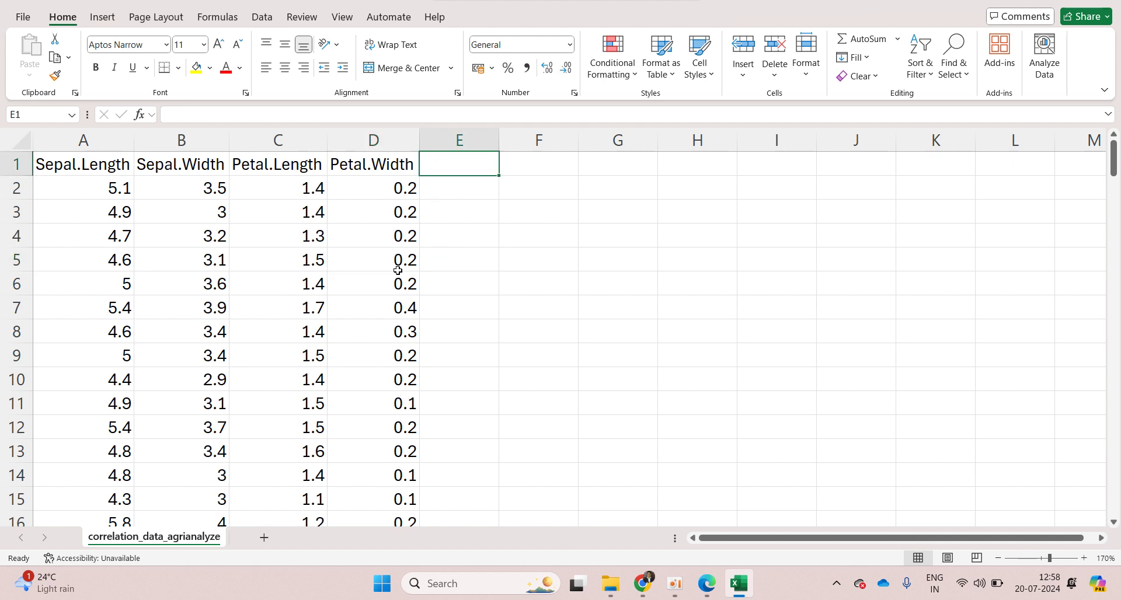
left_click(114, 189)
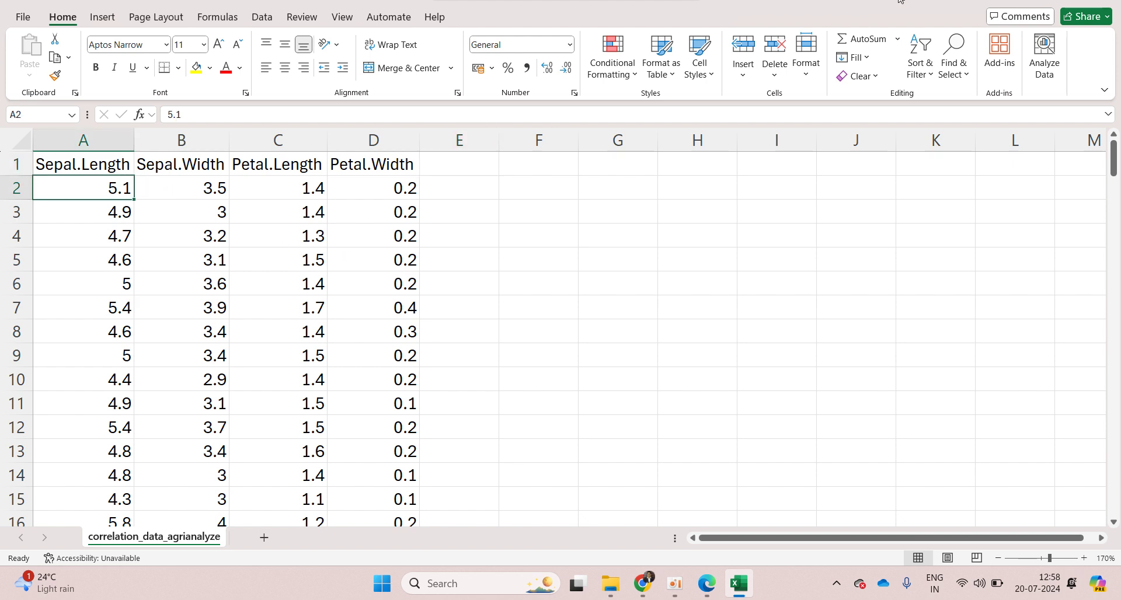
key("ctrl+w")
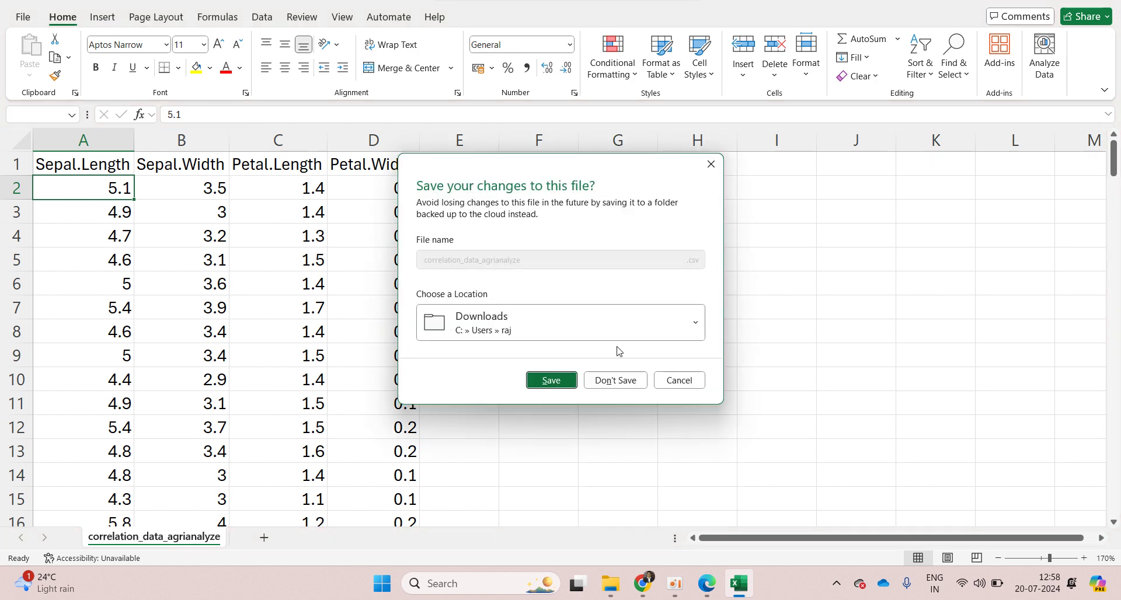
left_click(610, 377)
left_click(660, 581)
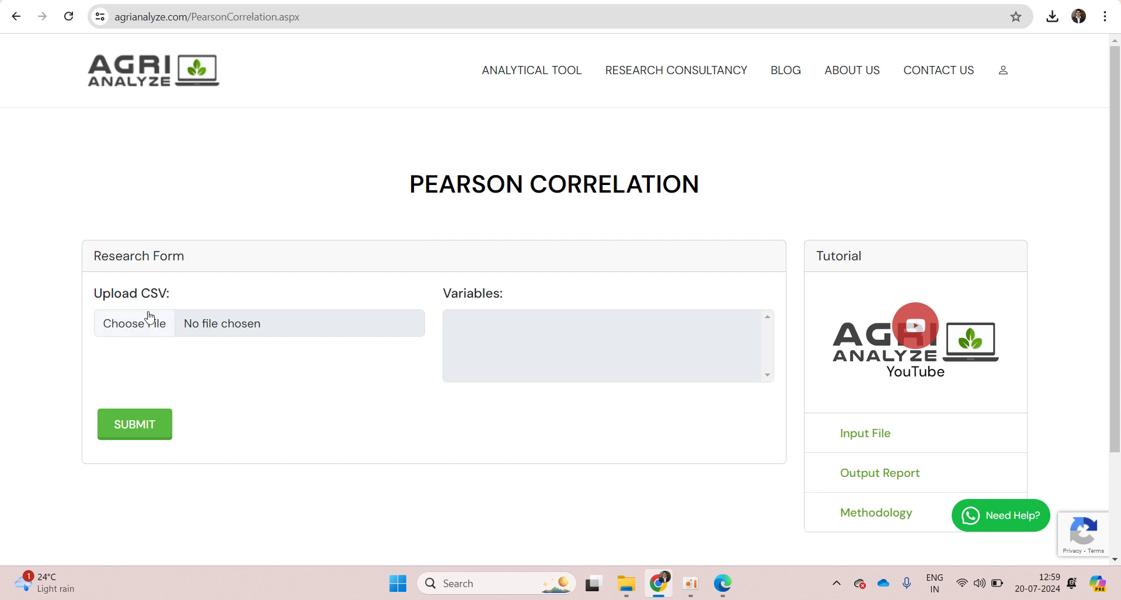
Step: Upload correlation_data_agrianalyze.csv from Downloads to the Pearson Correlation form
left_click(131, 334)
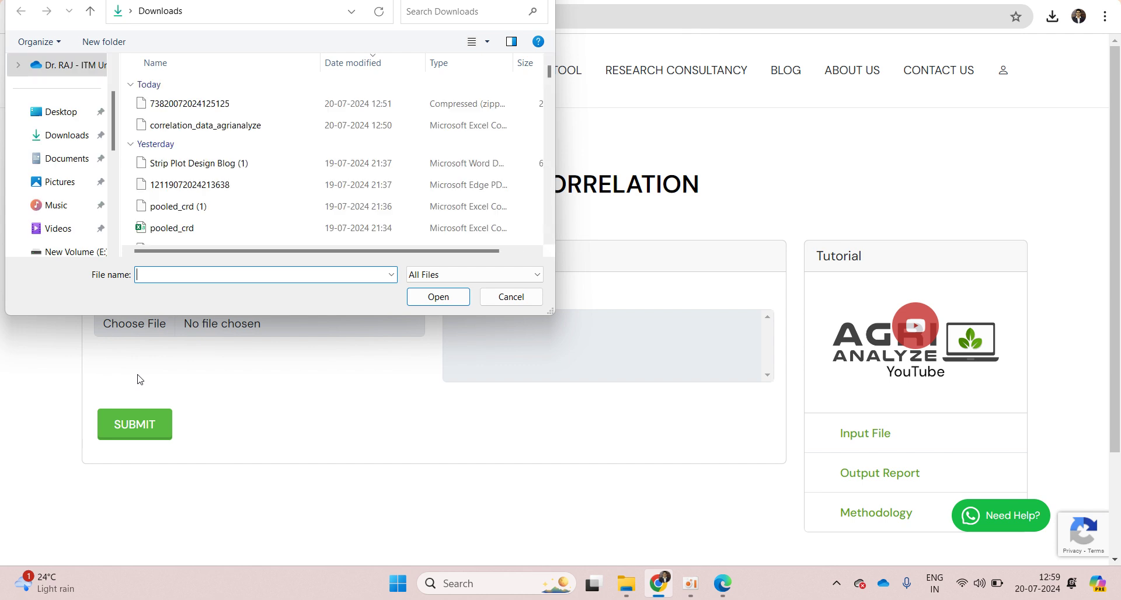
left_click(105, 136)
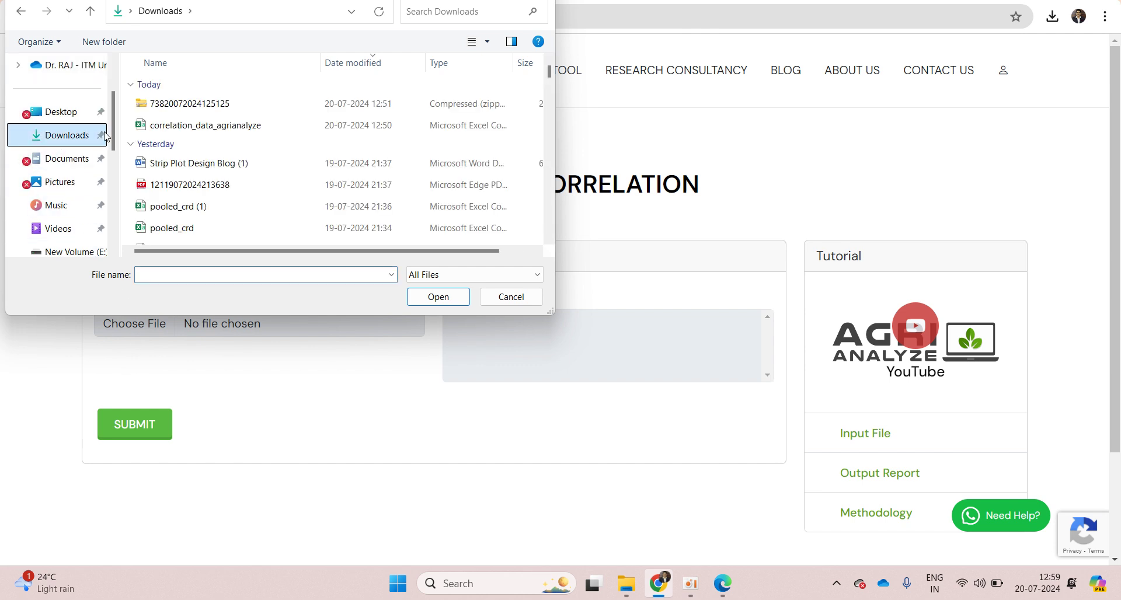
left_click(220, 125)
left_click(437, 302)
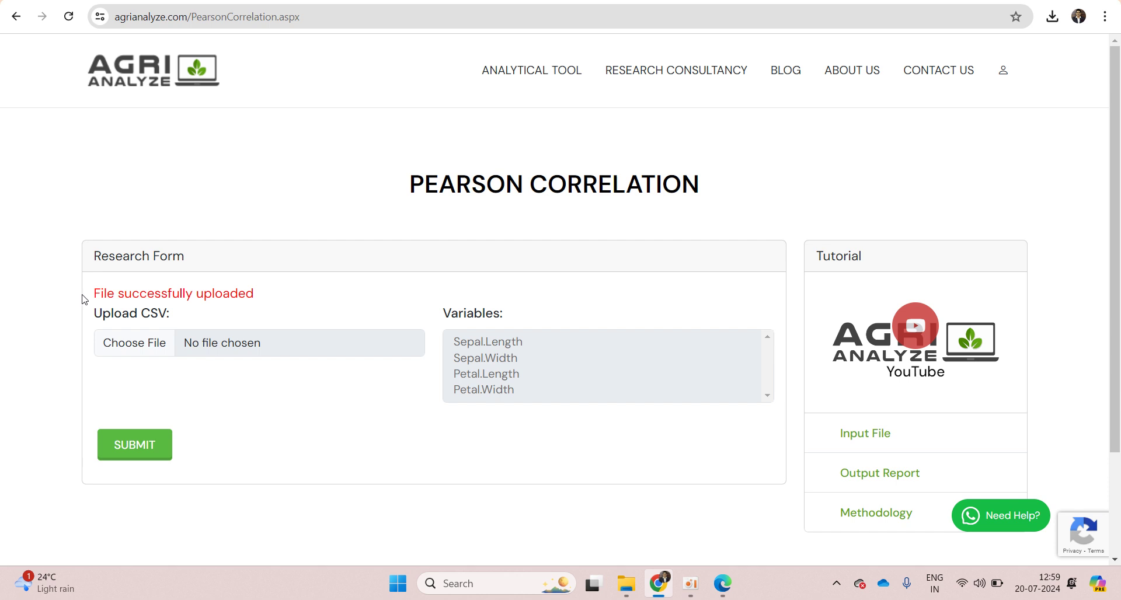
Step: Submit the uploaded CSV and confirm the free summary of 150 observations and 4 variables
left_click_drag(92, 294, 262, 296)
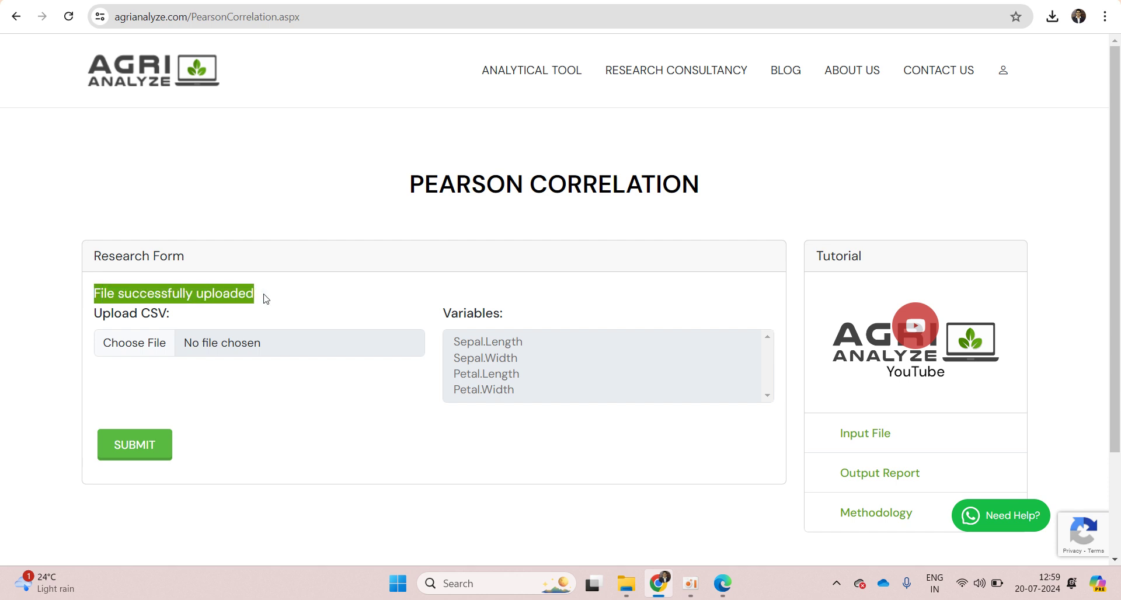
left_click(275, 393)
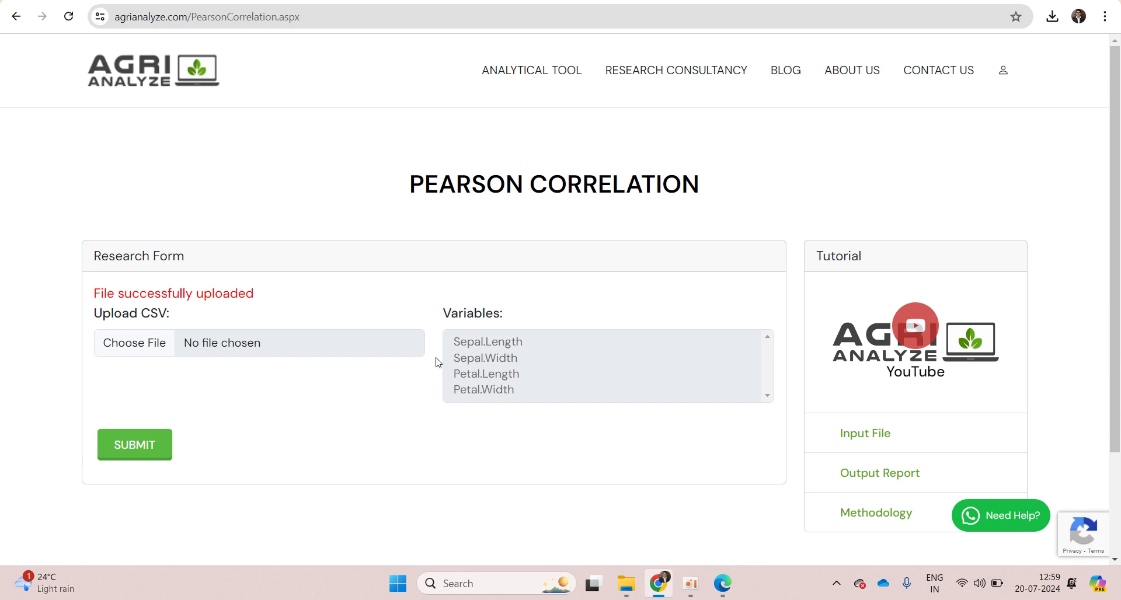
left_click(145, 447)
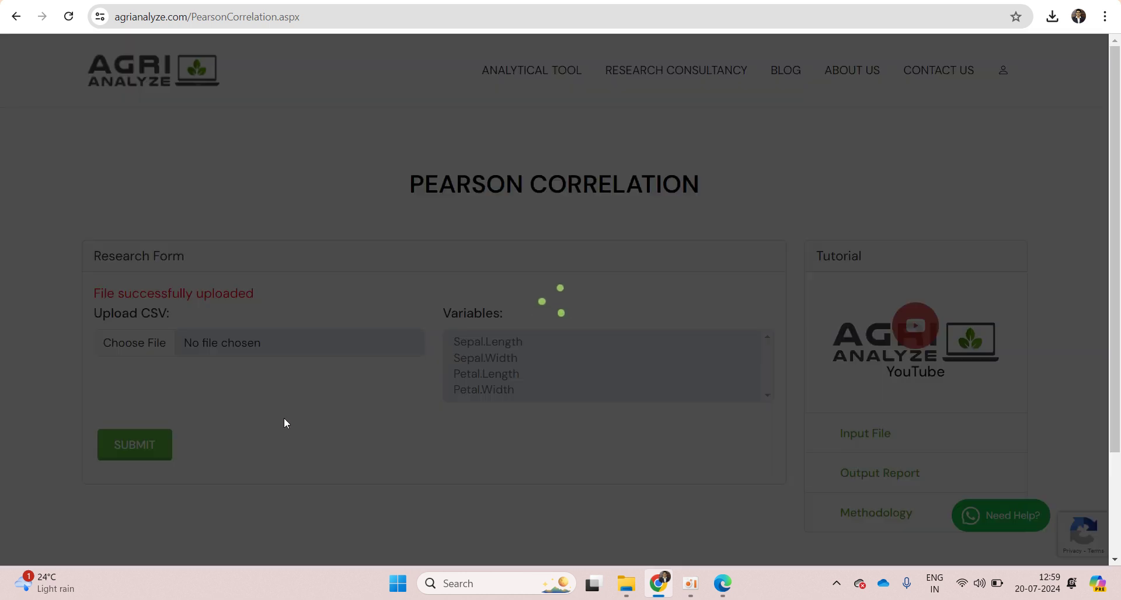
scroll(286, 423, "down", 1)
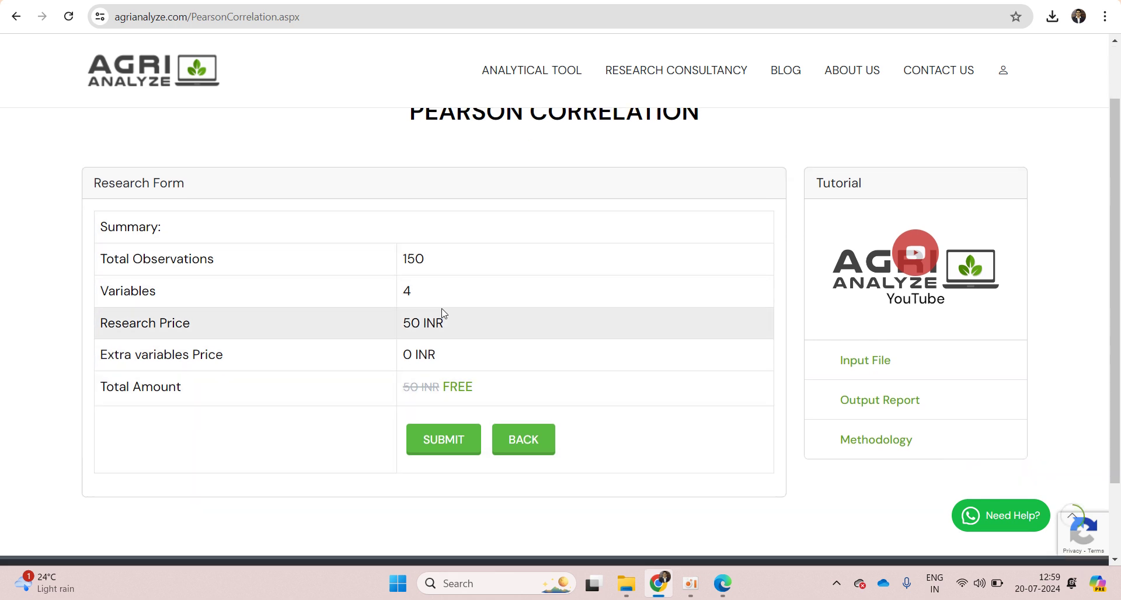
scroll(442, 314, "up", 1)
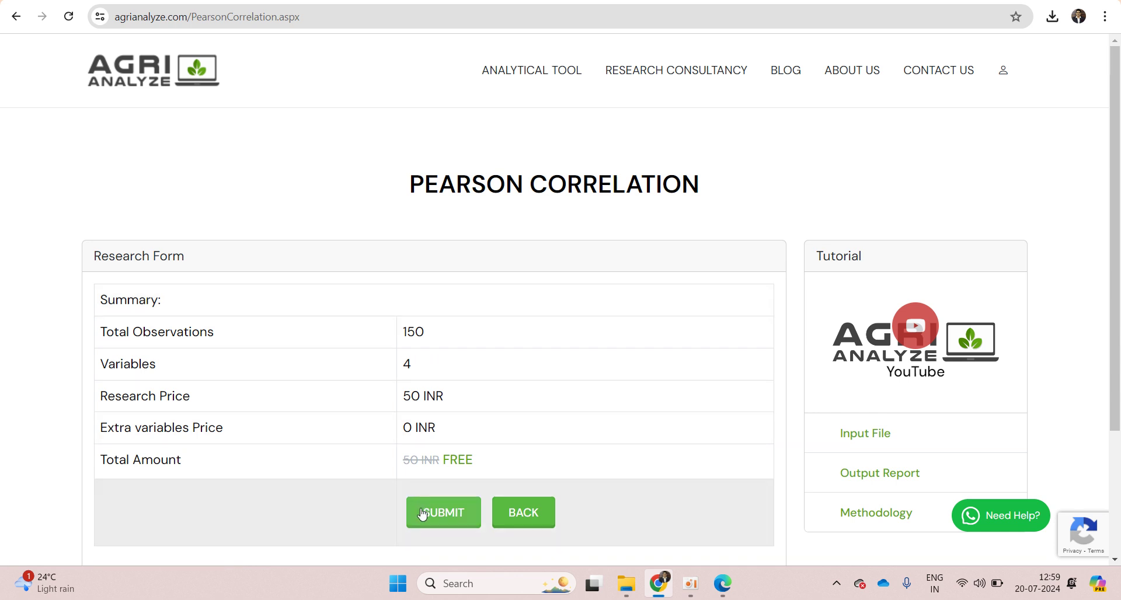
left_click(422, 512)
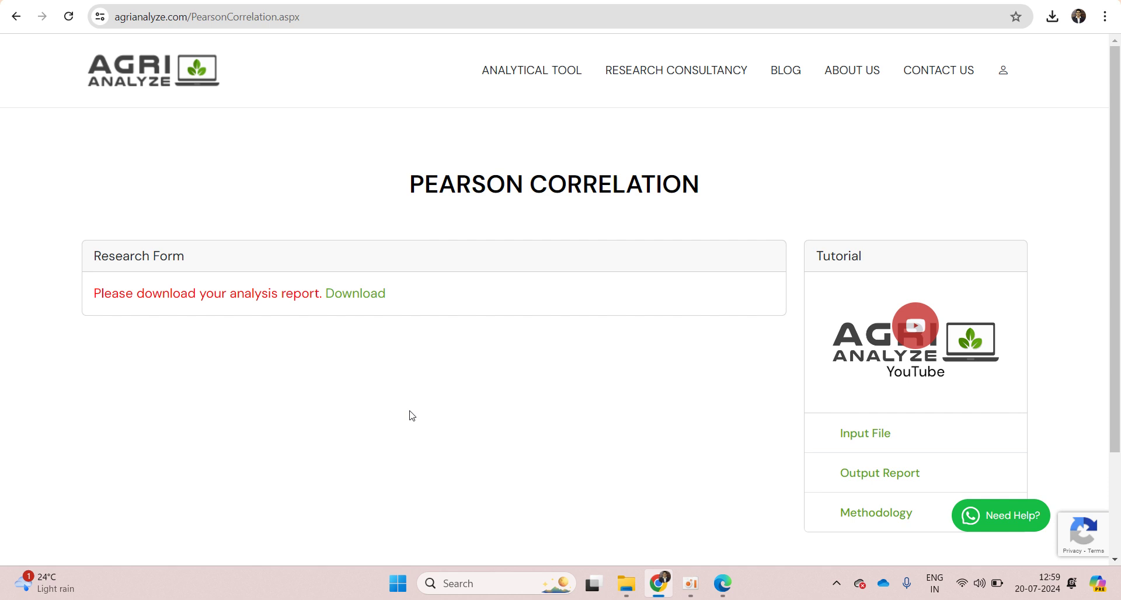
Step: Download the Pearson correlation analysis report as a zip archive
left_click(346, 293)
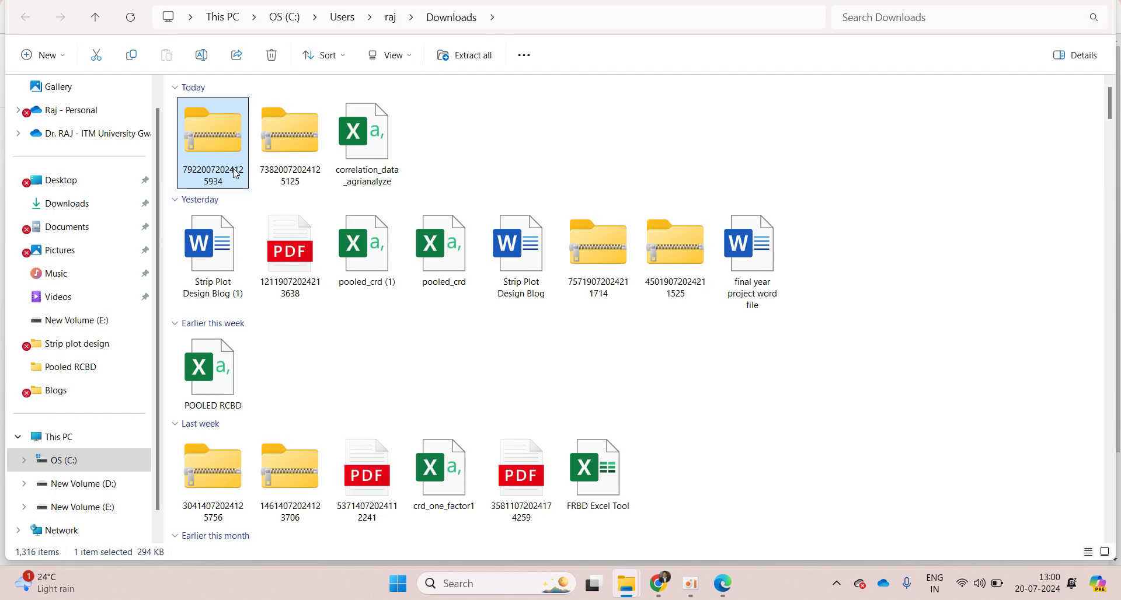
Step: Open the newest results zip in Downloads and view correlation_heatmap_with_values
double_click(203, 141)
double_click(245, 108)
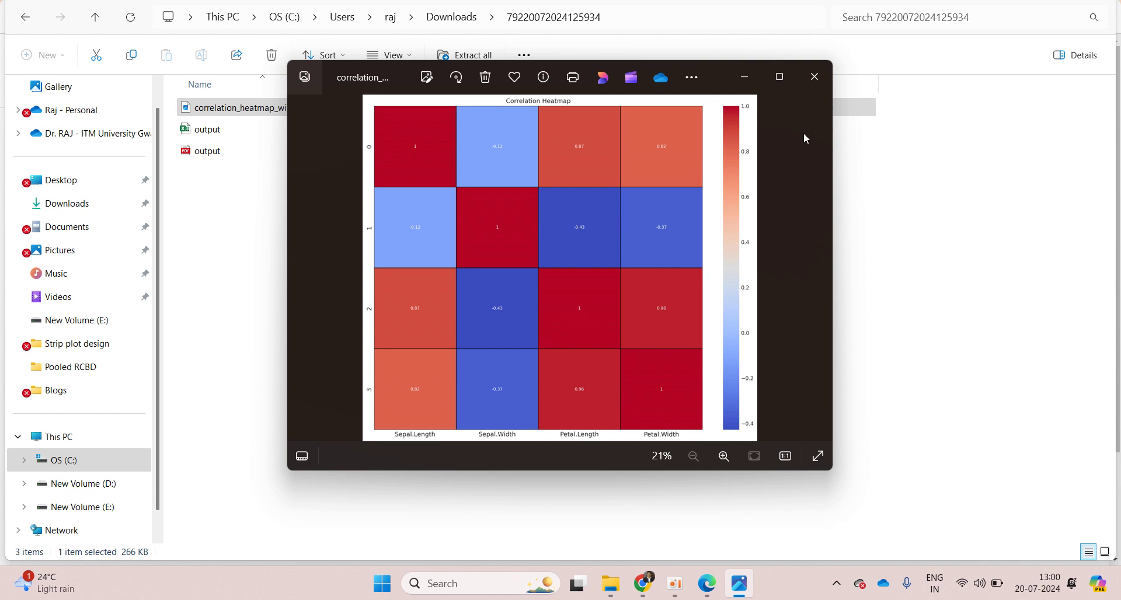
Step: View the heatmap maximized, close it, and open the Excel output workbook
left_click(779, 76)
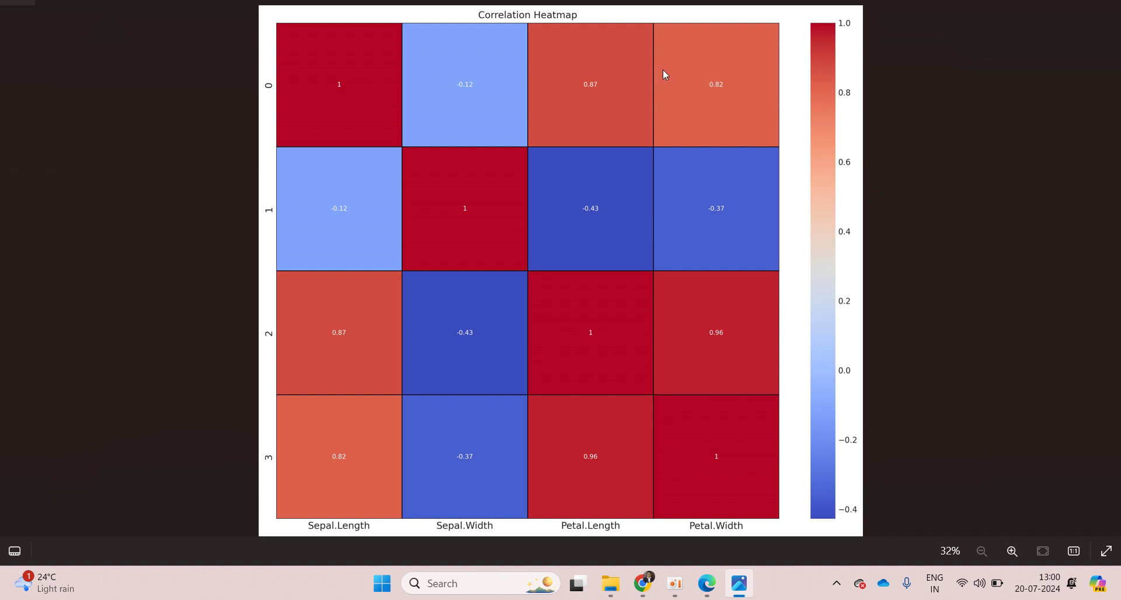
left_click(1110, 2)
double_click(284, 129)
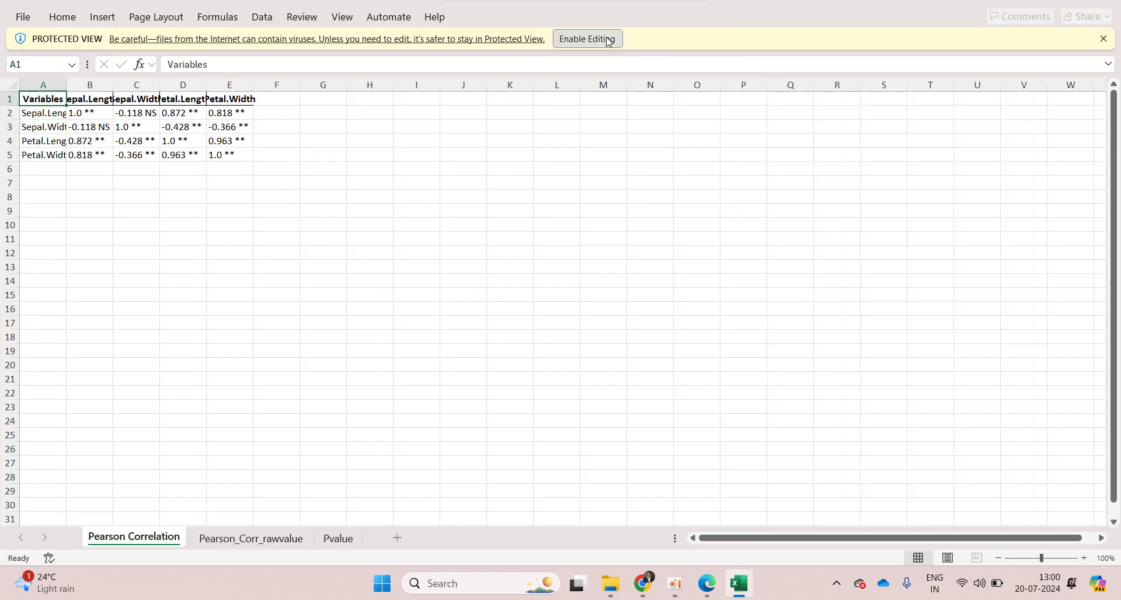
Step: Enable editing and apply All Borders to the correlation matrix A1:E5
left_click(588, 39)
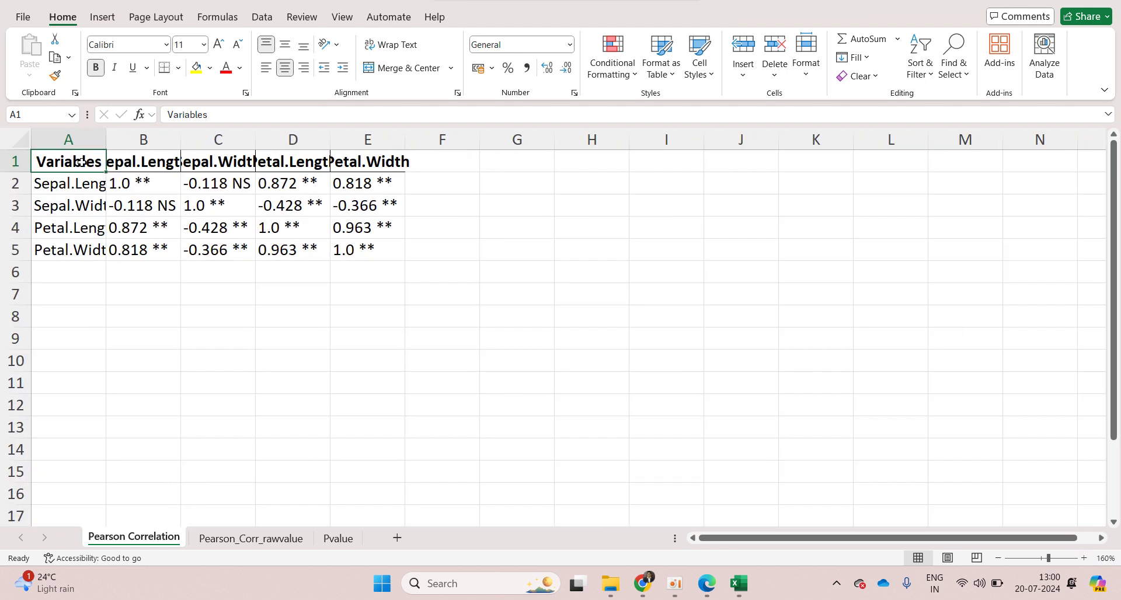
left_click_drag(83, 163, 358, 239)
left_click(178, 67)
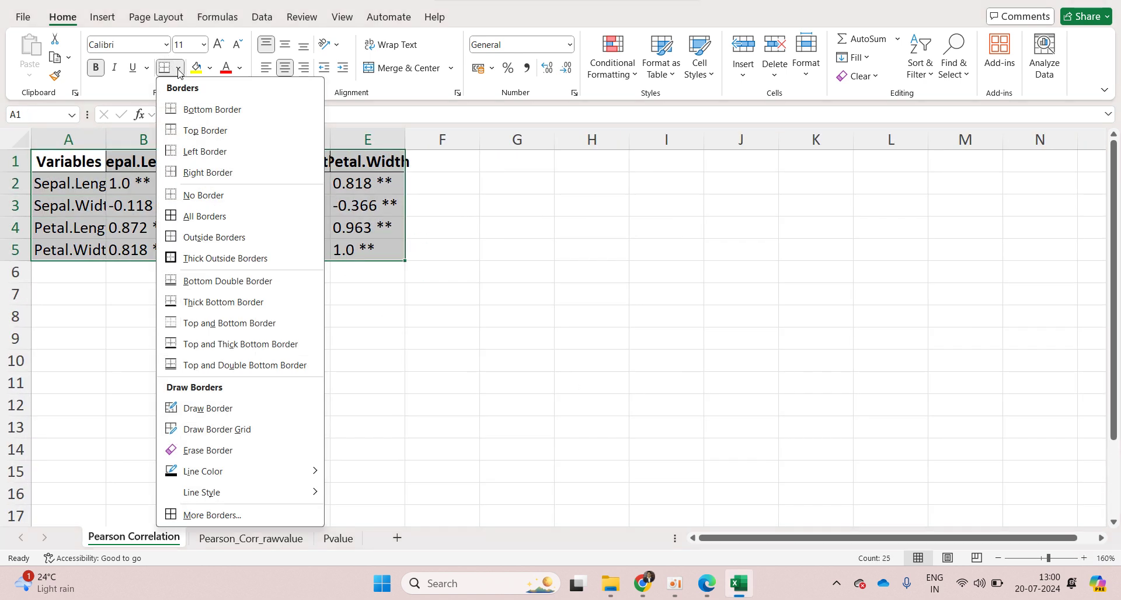
left_click(187, 220)
left_click(143, 312)
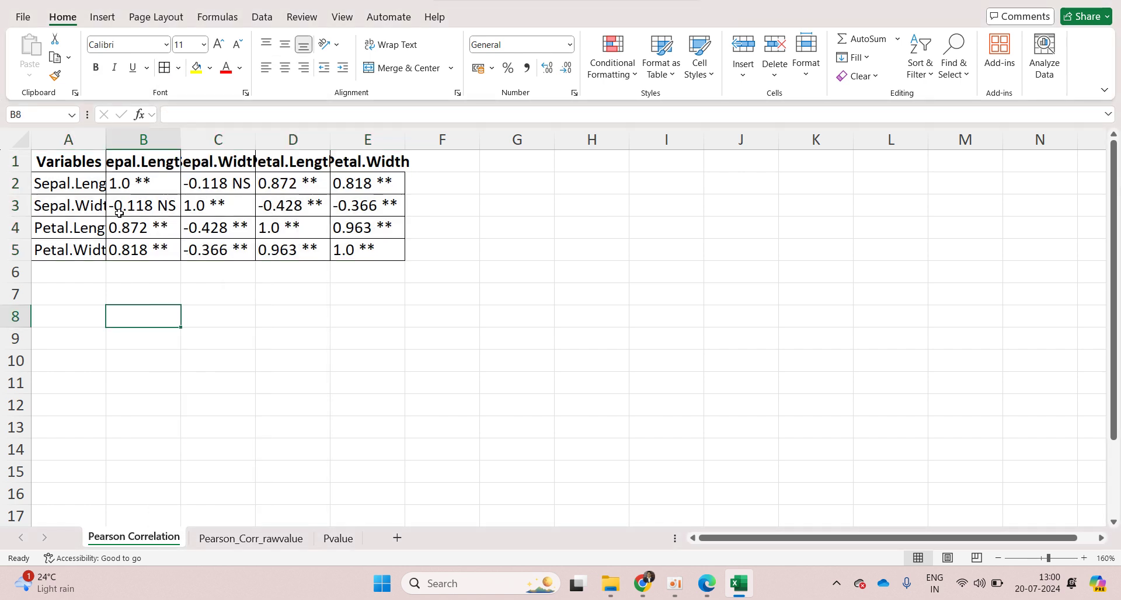
Step: Autofit columns A–E to show the variable names Sepal.Length through Petal.Width
double_click(105, 140)
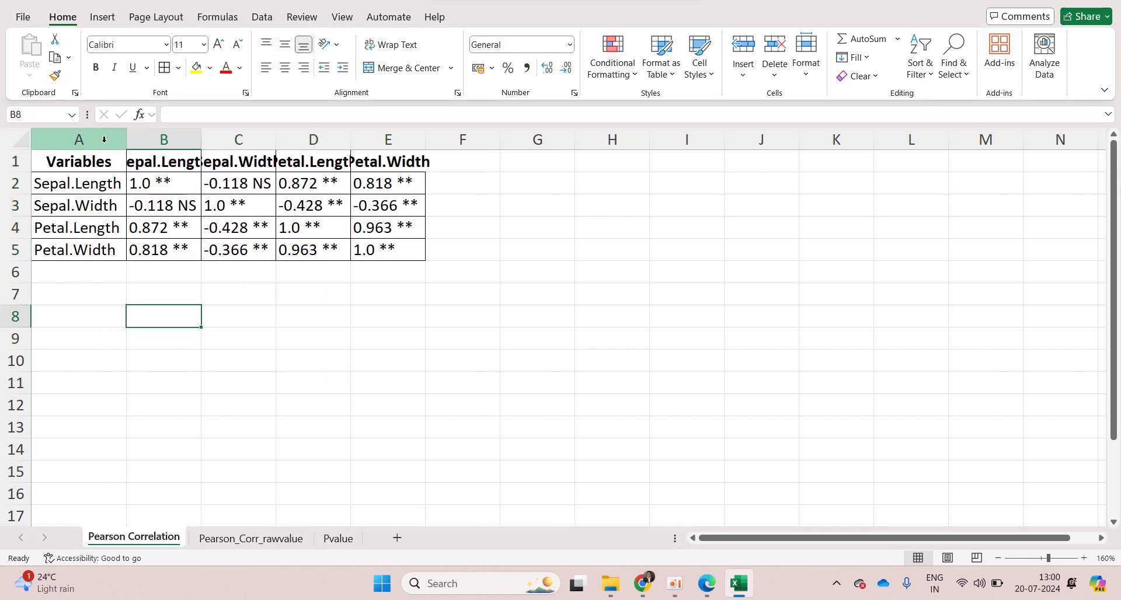
double_click(202, 140)
double_click(302, 139)
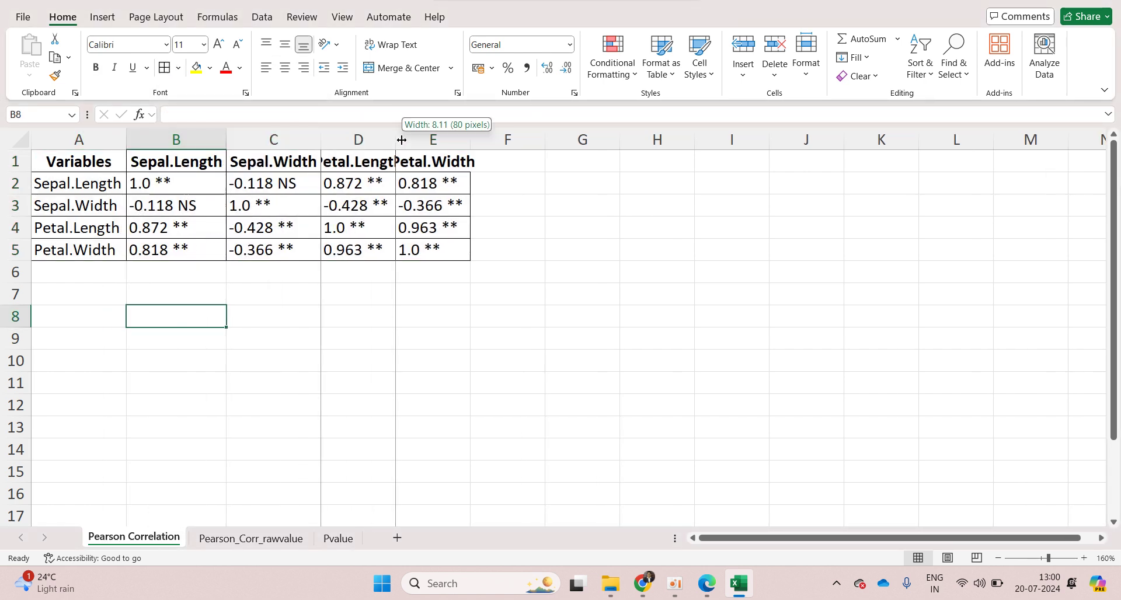
double_click(395, 140)
double_click(499, 136)
left_click(278, 289)
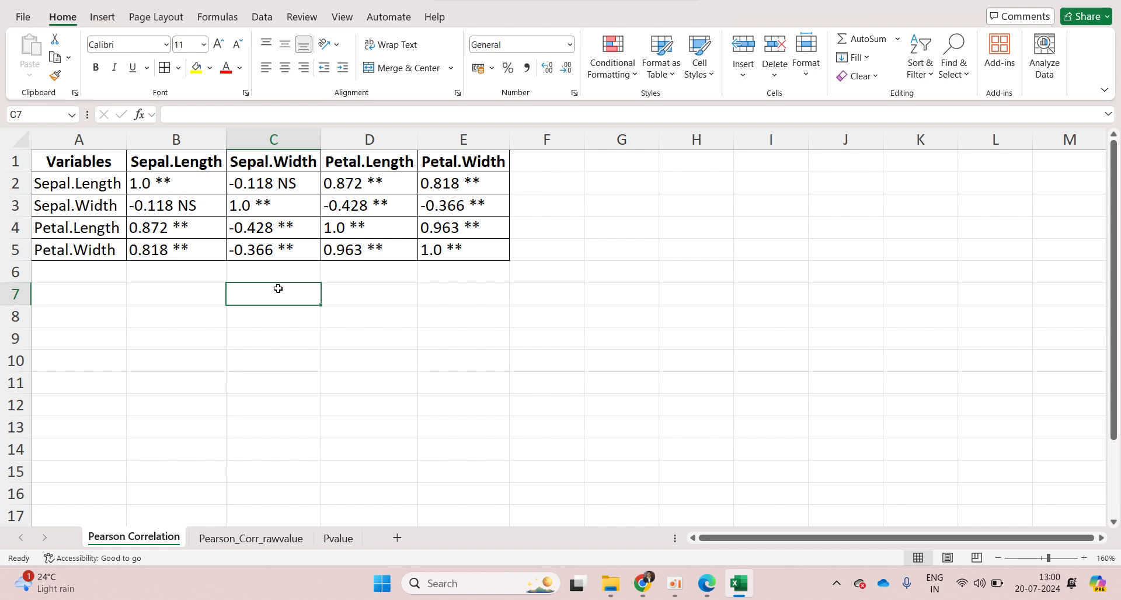
Step: Fill cell C2 (-0.118 NS) yellow, then view the Pearson_Corr_rawvalue sheet
left_click(266, 187)
left_click(211, 67)
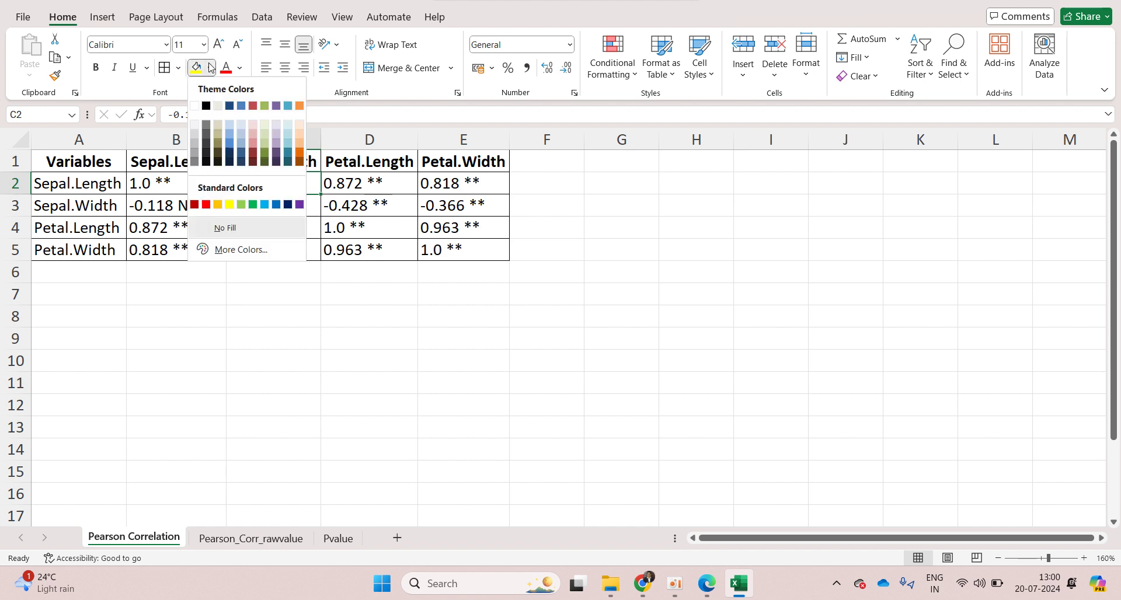
left_click(229, 204)
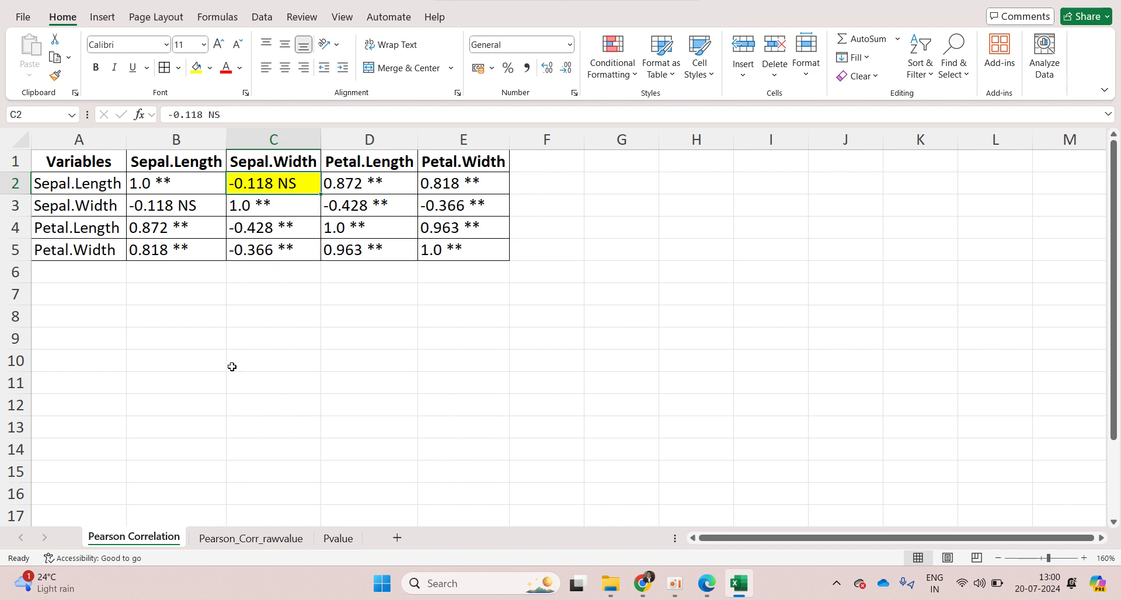
left_click(275, 539)
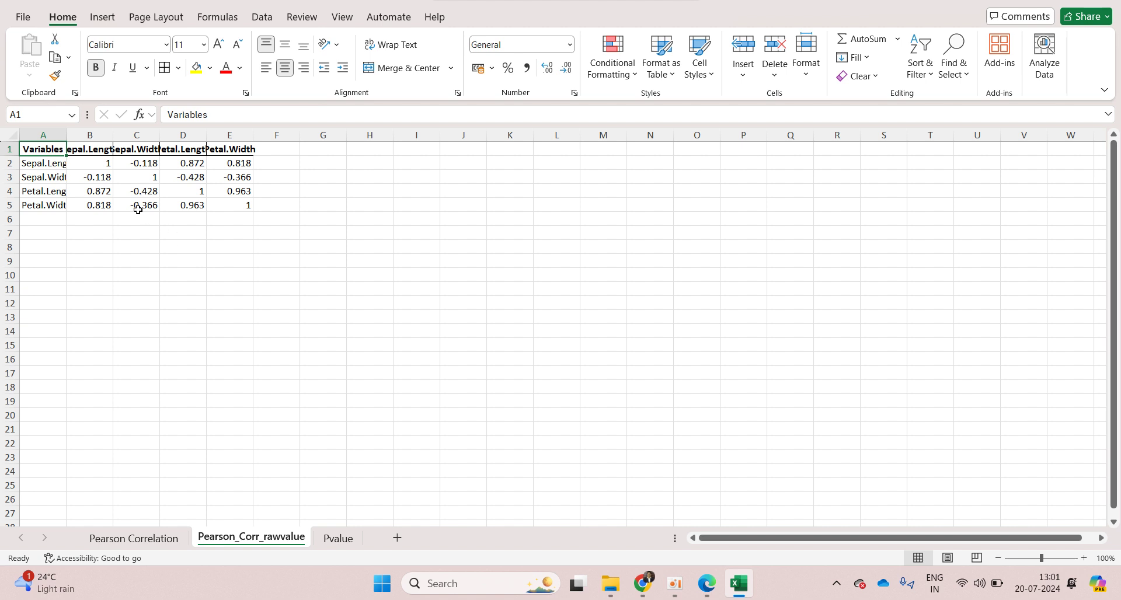
Step: Autofit column A on Pearson_Corr_rawvalue to the variable names, zoom in, and select cell C4 (-0.428)
double_click(66, 135)
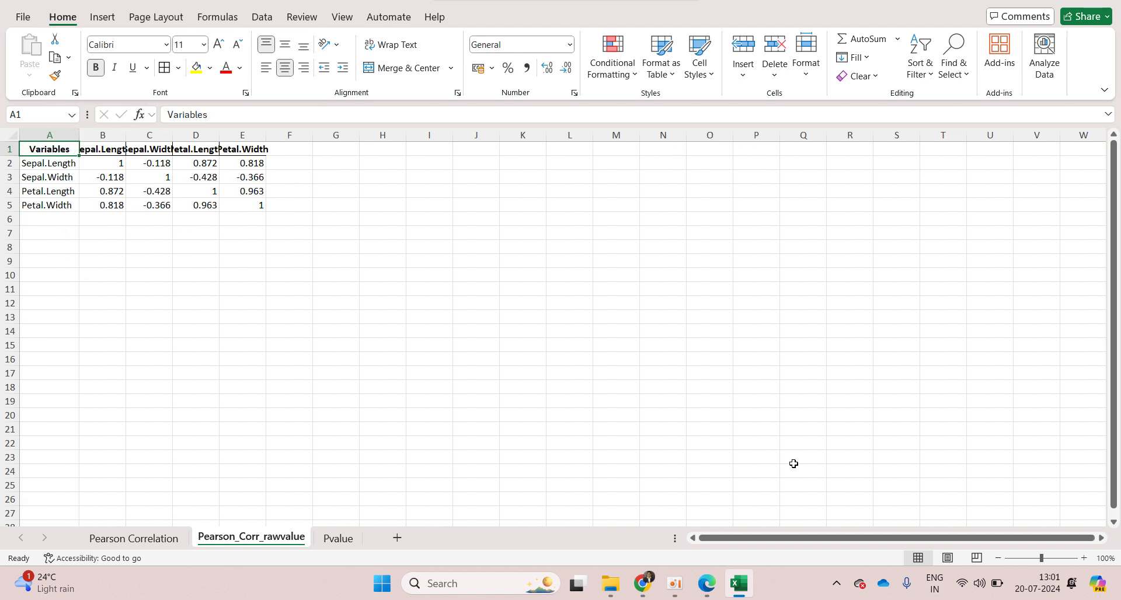
left_click(1085, 558)
left_click(1084, 559)
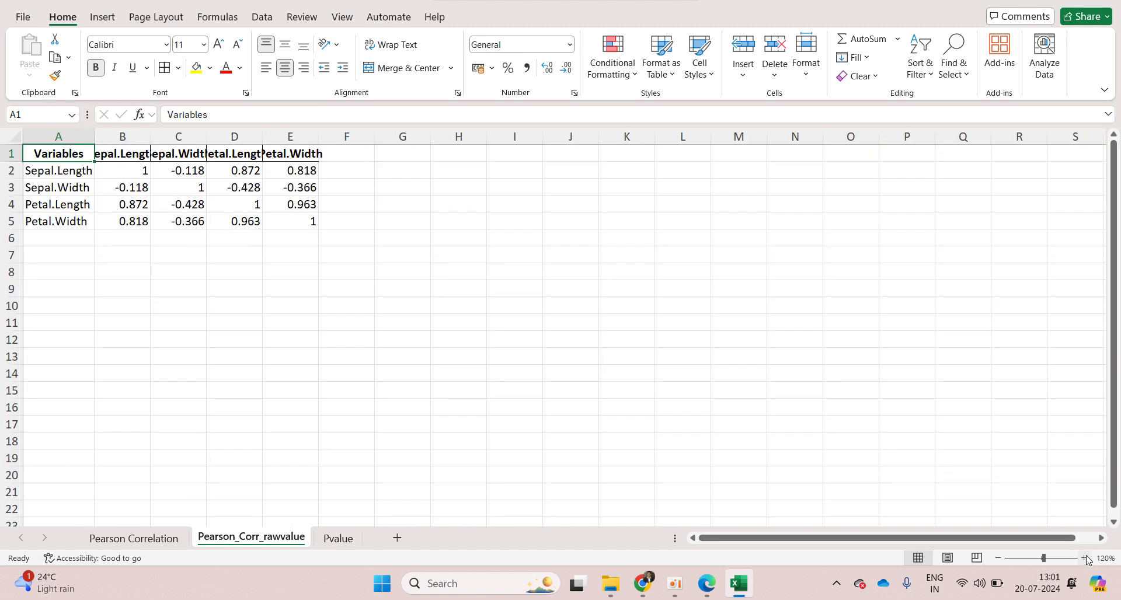
left_click(1084, 558)
left_click(1084, 558)
left_click(1084, 558)
left_click(1085, 558)
left_click(1084, 558)
left_click(1084, 558)
left_click(1084, 559)
left_click(279, 261)
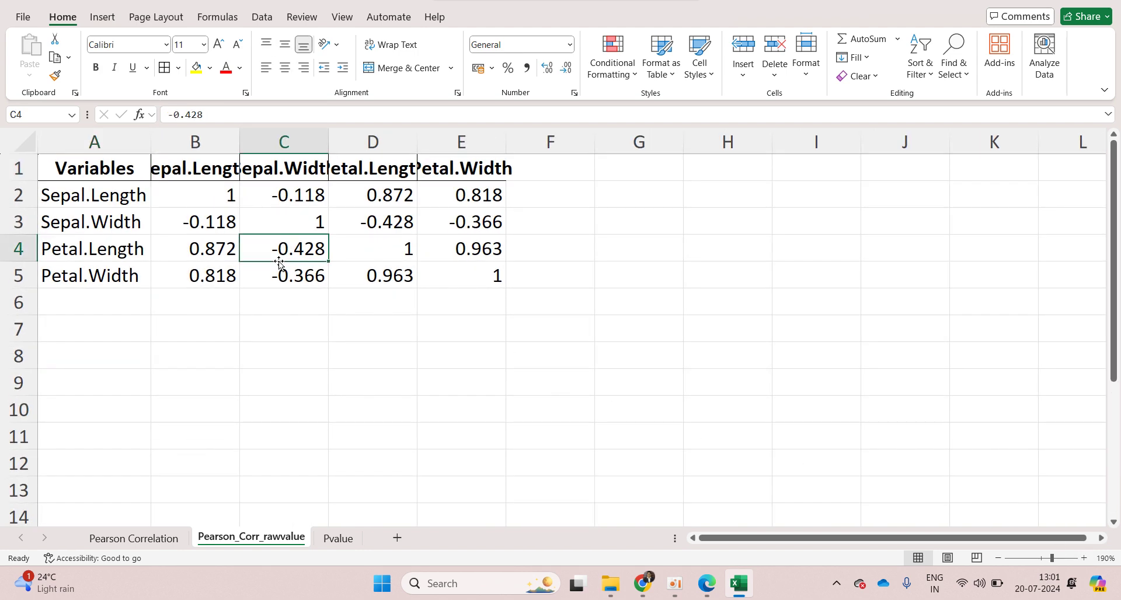
Step: Review the p-values on the Pvalue sheet, then close the output.xlsx workbook
left_click(338, 538)
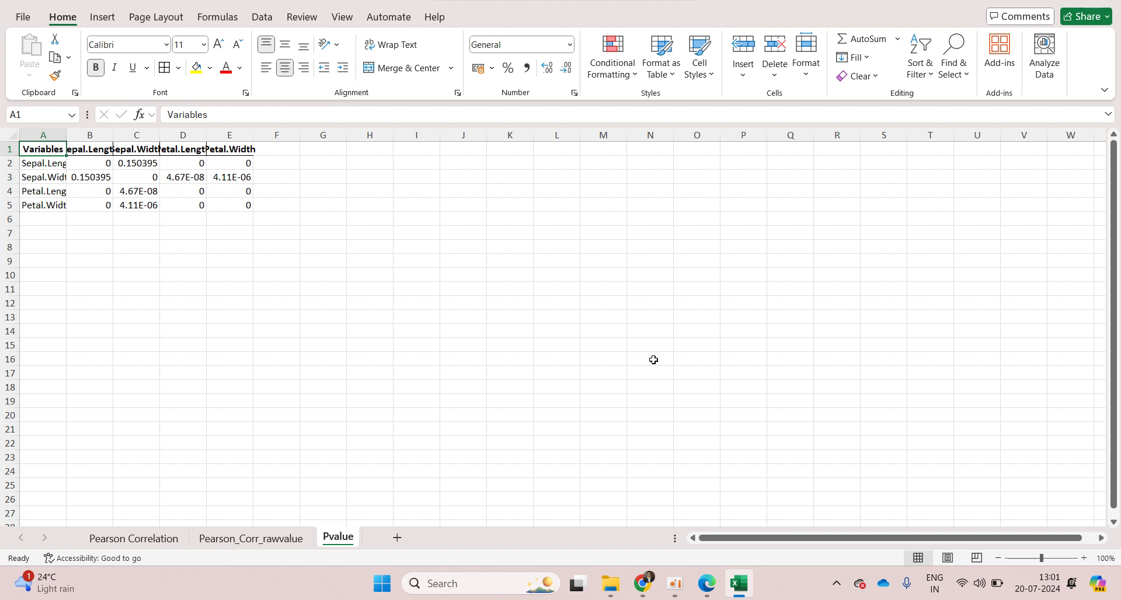
scroll(956, 514, "up", 8, "ctrl")
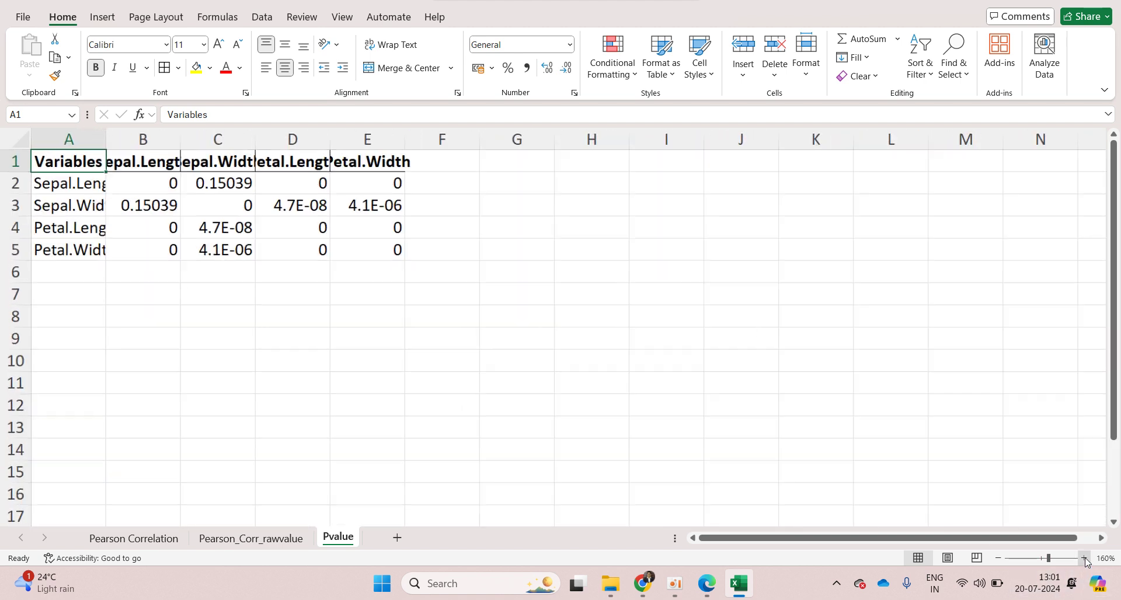
left_click(692, 386)
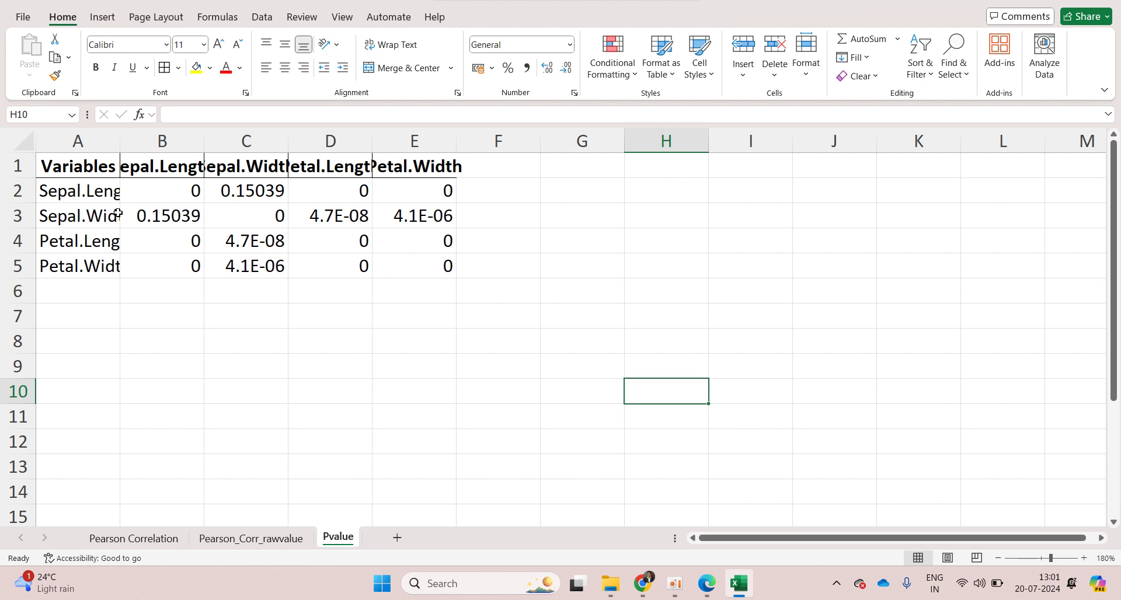
left_click(1104, 3)
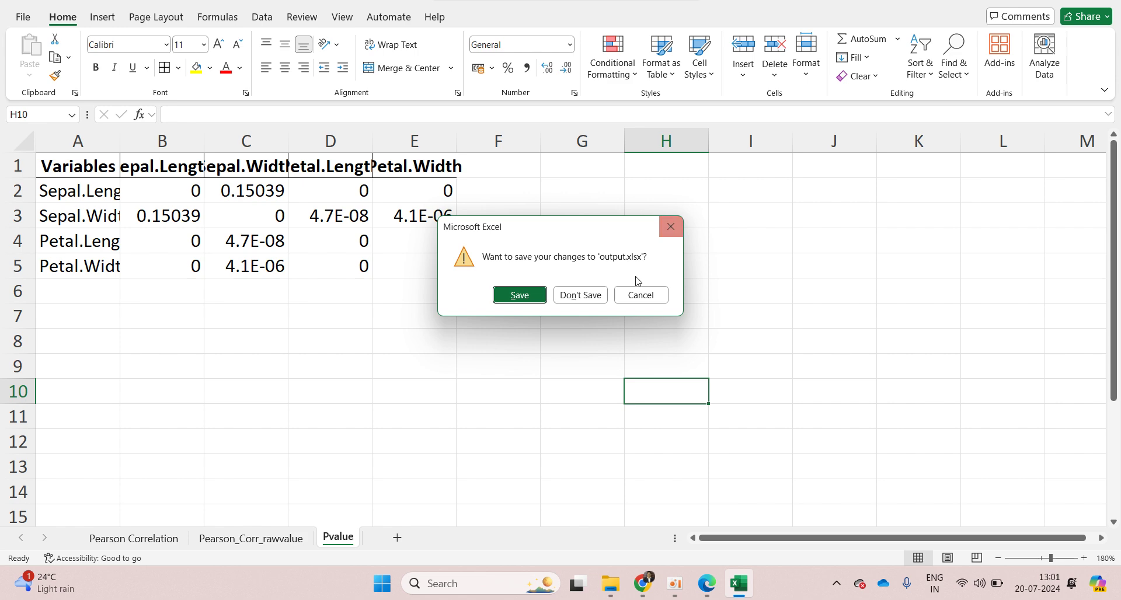
Step: Close Excel without saving and open output.pdf in Edge, enlarged for reading
left_click(575, 296)
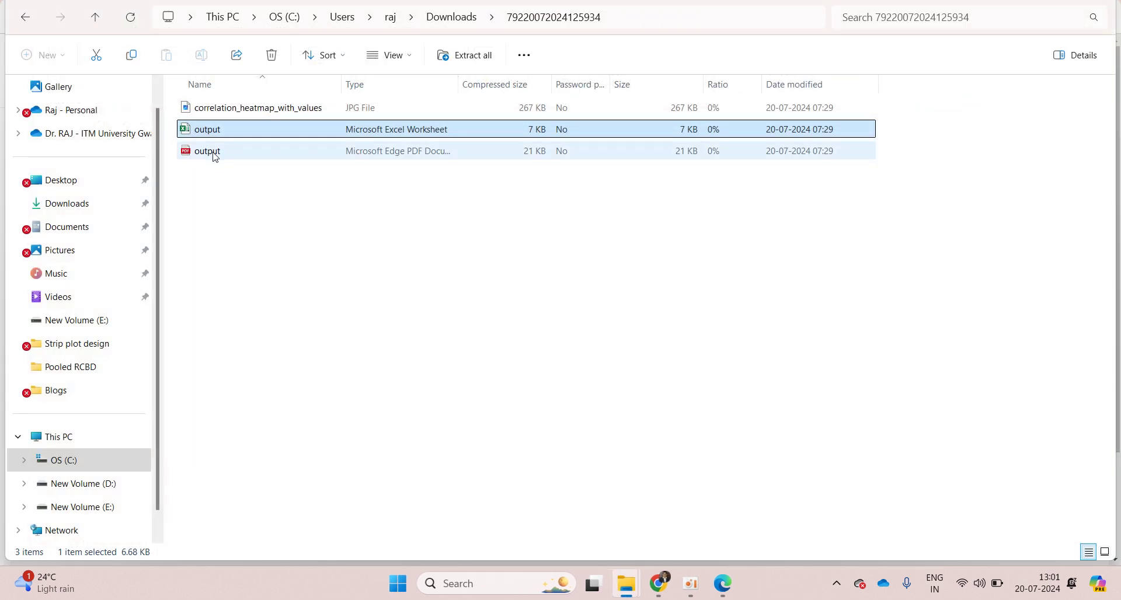
left_click(211, 151)
double_click(212, 153)
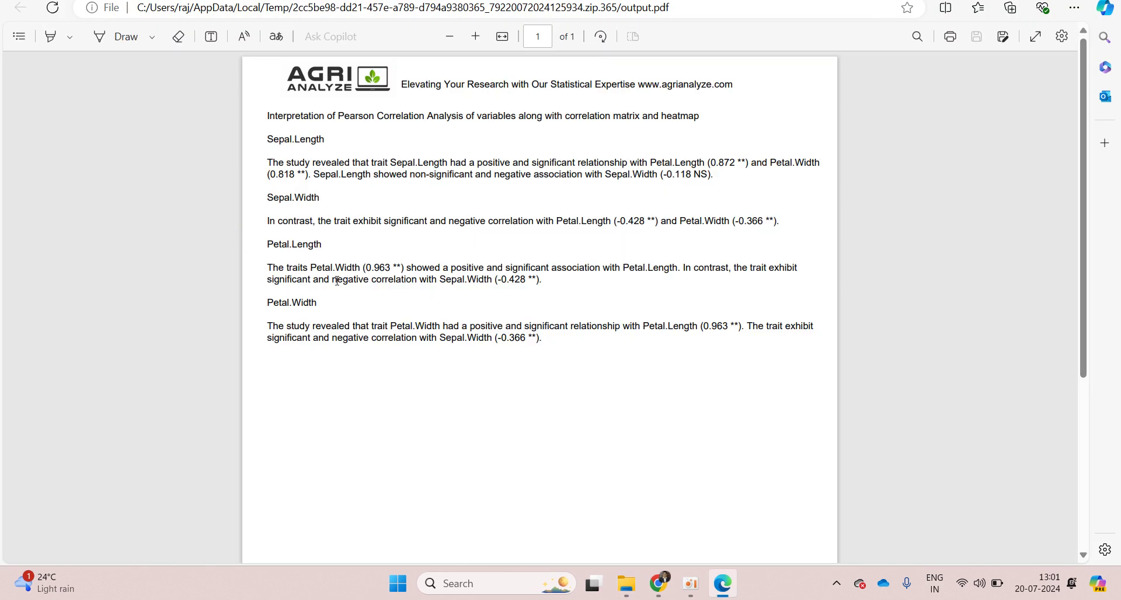
key("ctrl+plus")
key("ctrl+plus")
key("ctrl+plus")
key("ctrl+plus")
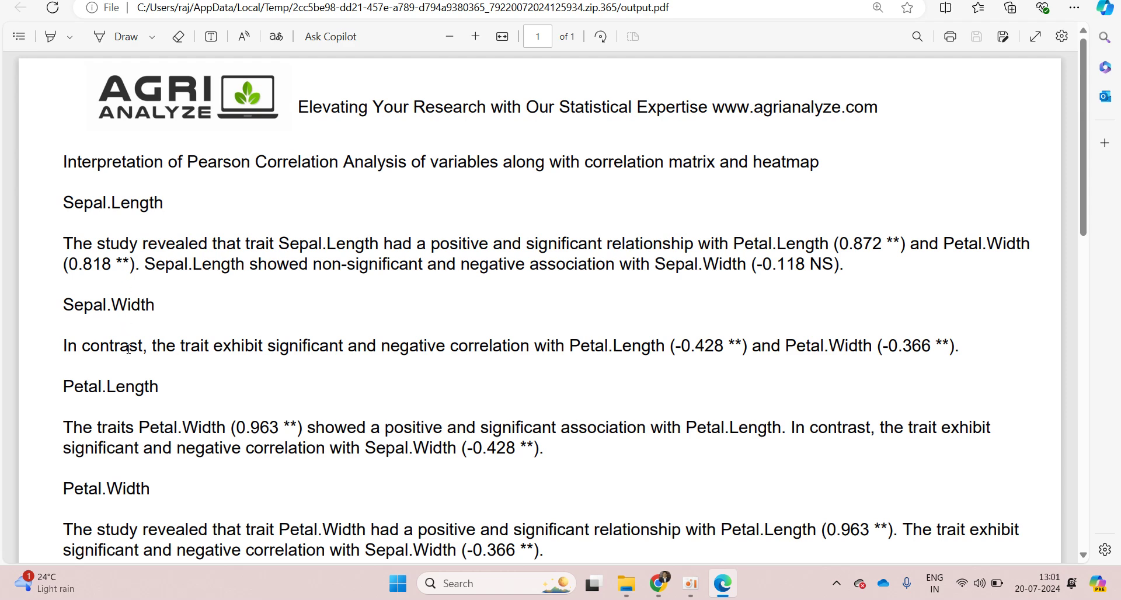
Step: Read through the Pearson interpretation report, including the Sepal.Length section, then close the PDF
left_click_drag(66, 202, 167, 211)
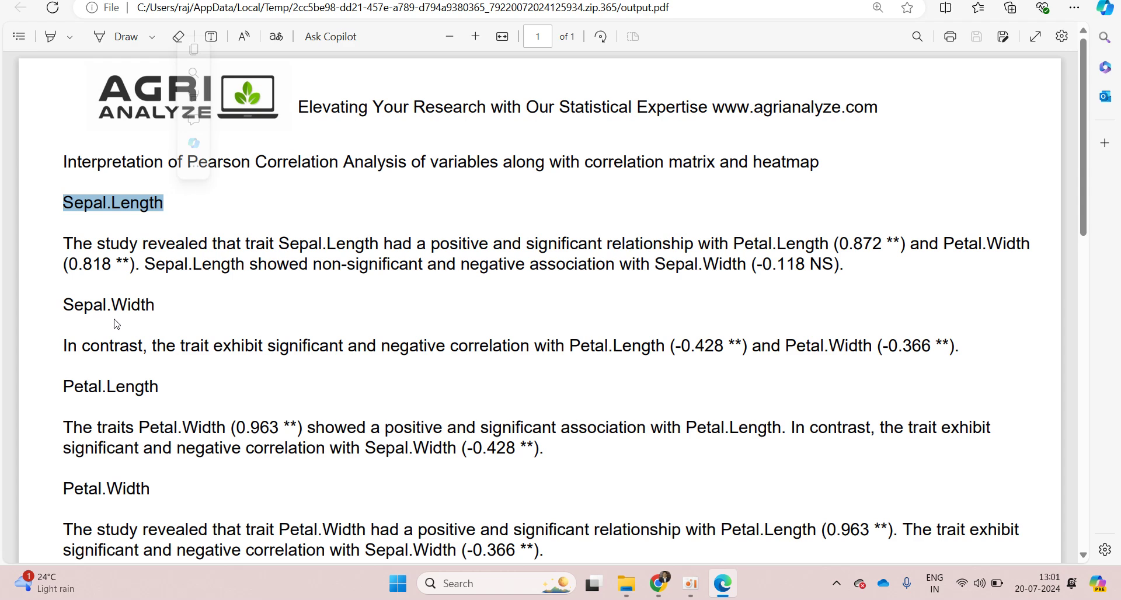
left_click(190, 327)
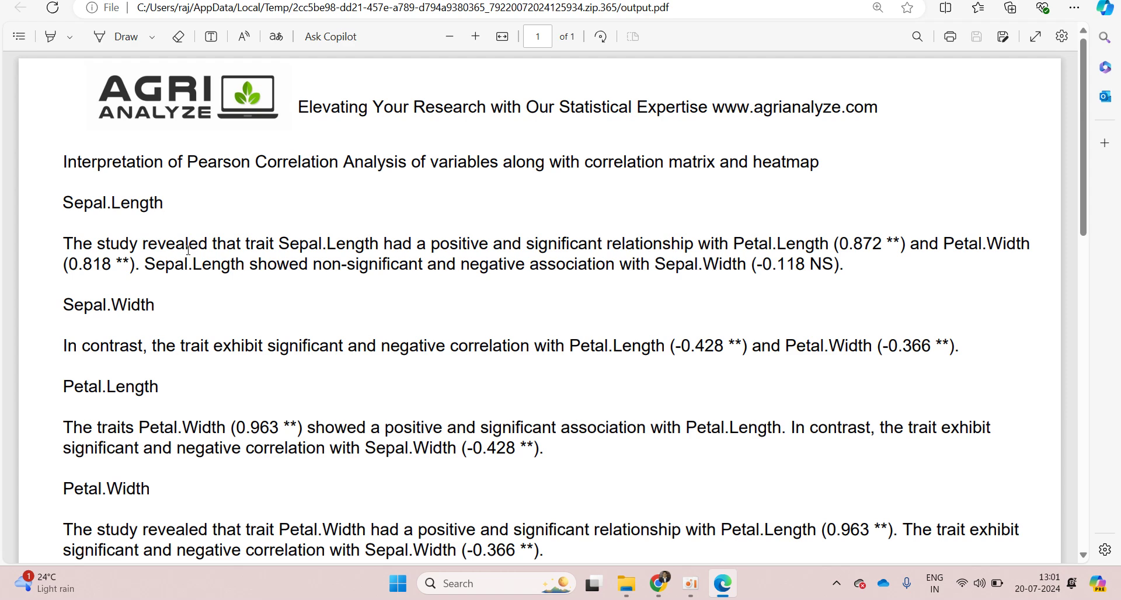
scroll(194, 252, "down", 3)
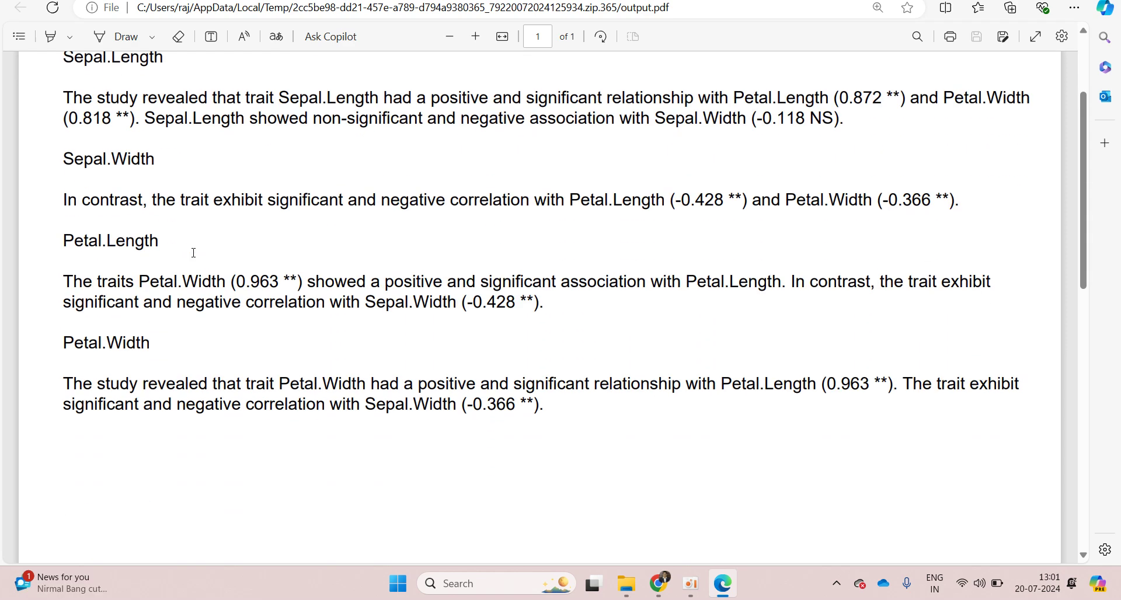
scroll(194, 252, "up", 2)
scroll(194, 253, "down", 1)
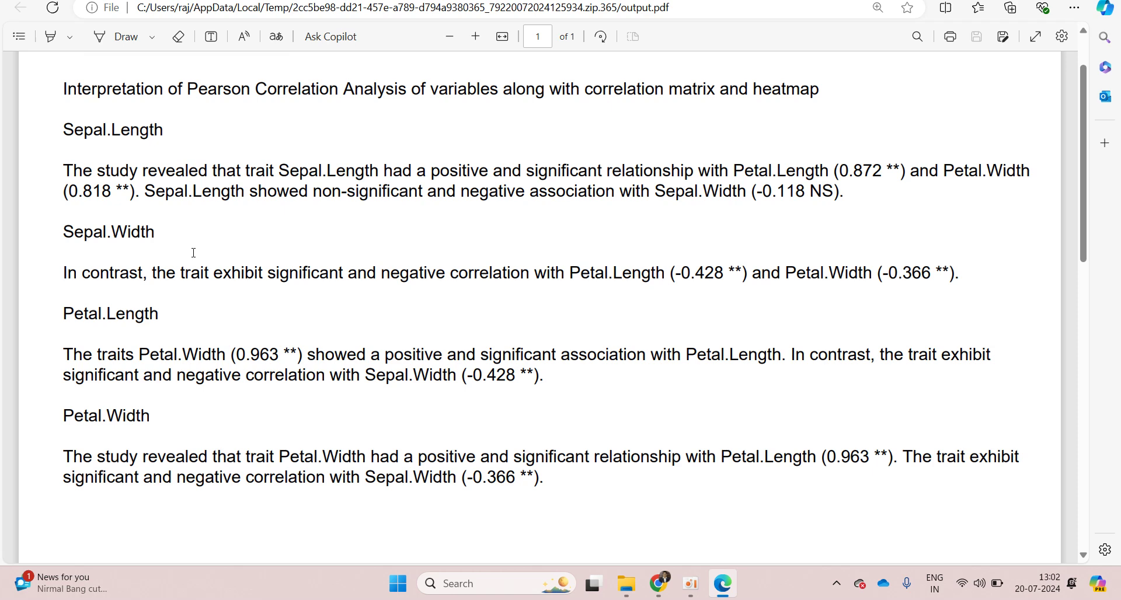
scroll(201, 268, "up", 2)
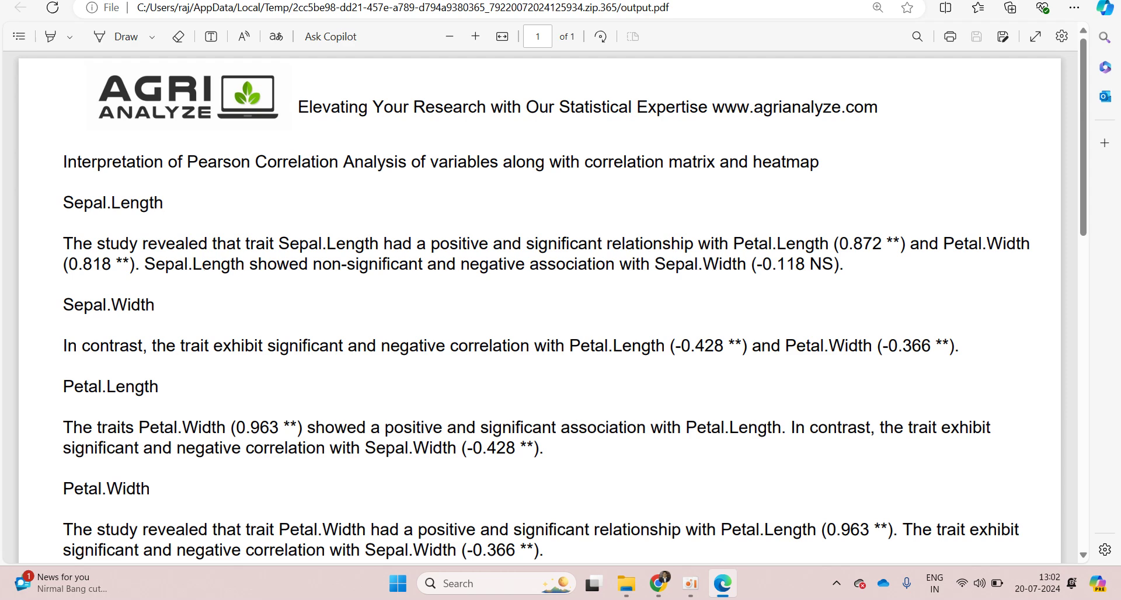
key("ctrl+w")
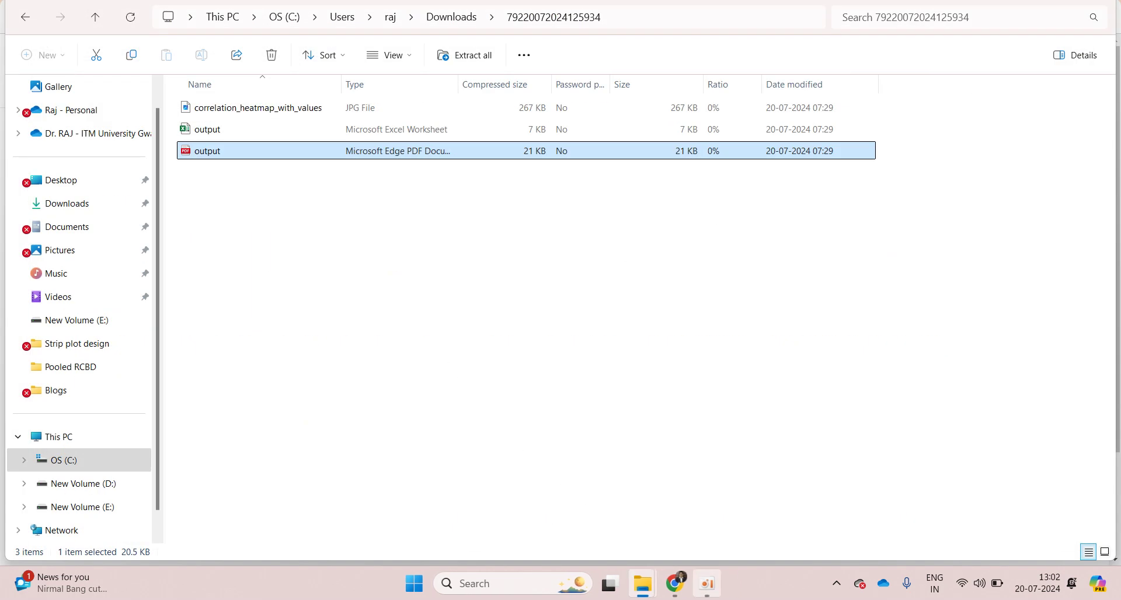
Step: Switch back to the agrianalyze.com Pearson Correlation page showing the report download link
left_click(674, 584)
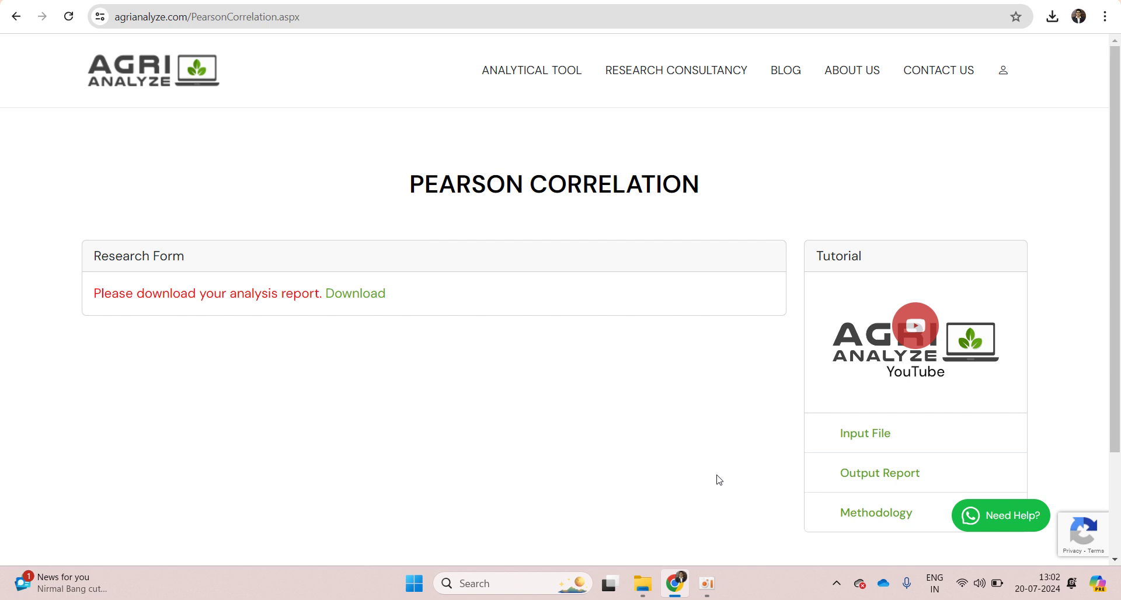
left_click(707, 584)
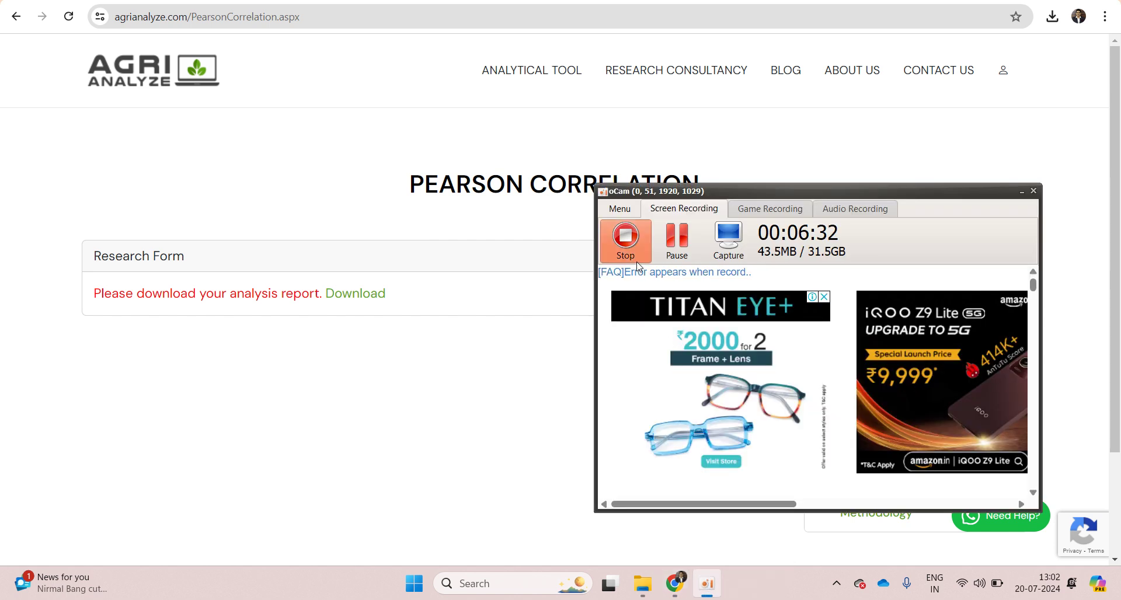